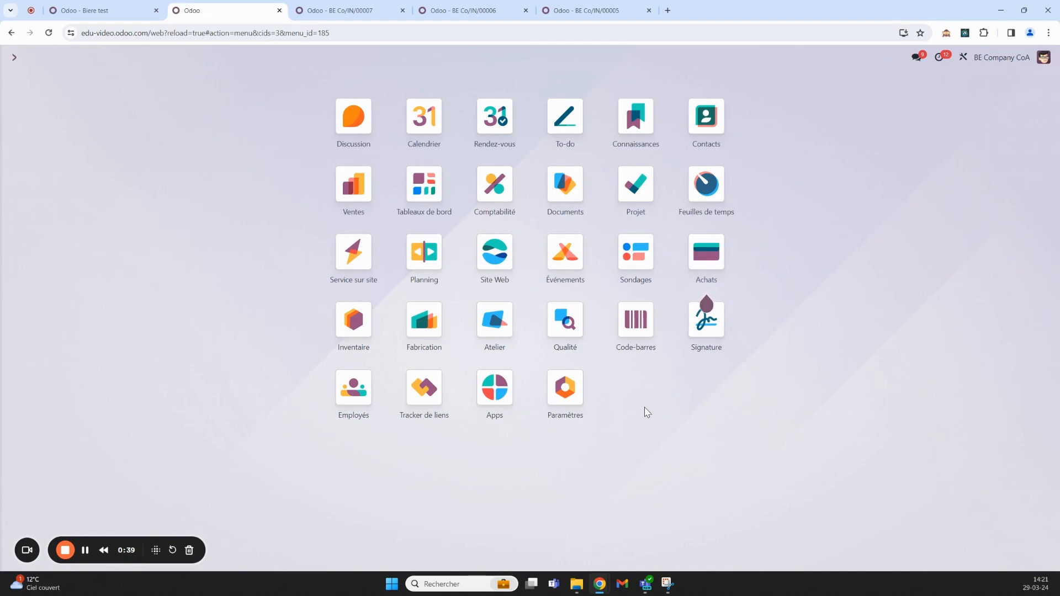
Open the general settings for BE Company CoA and search for "com" to review its intercompany synchronization options.
click(567, 407)
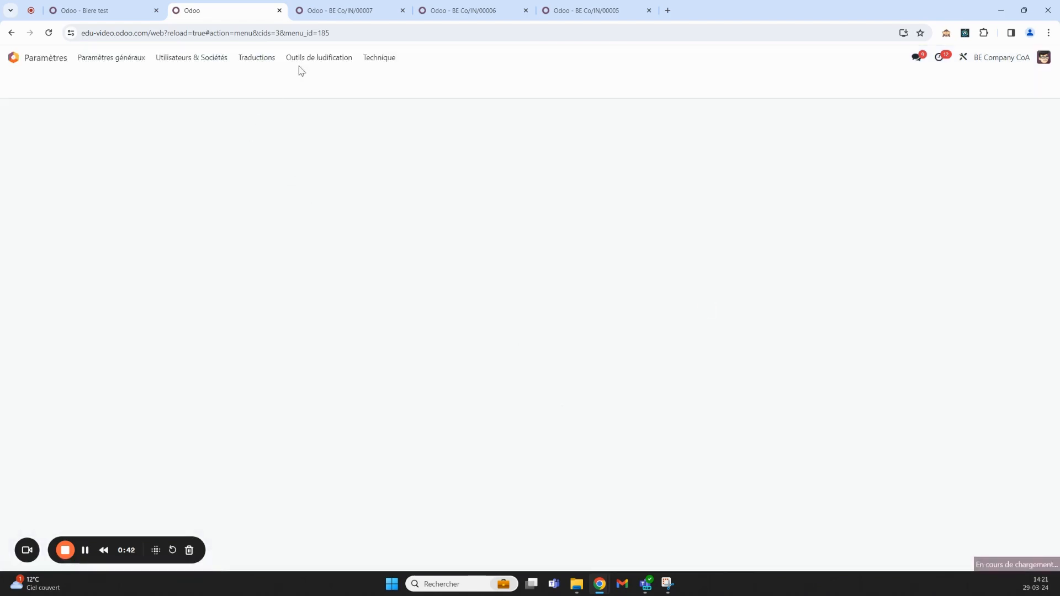
text(com)
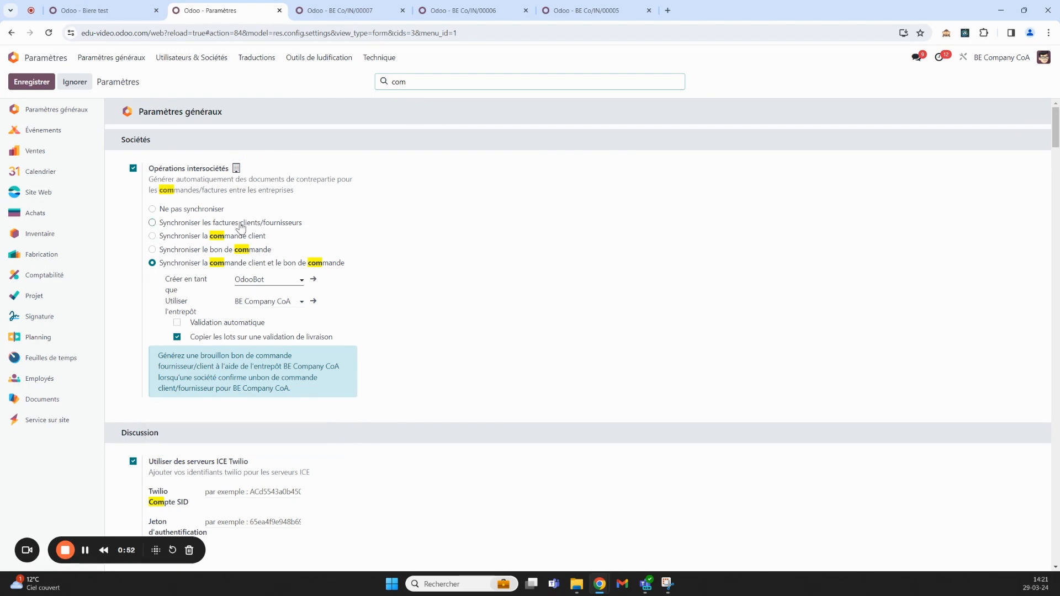
click(1000, 59)
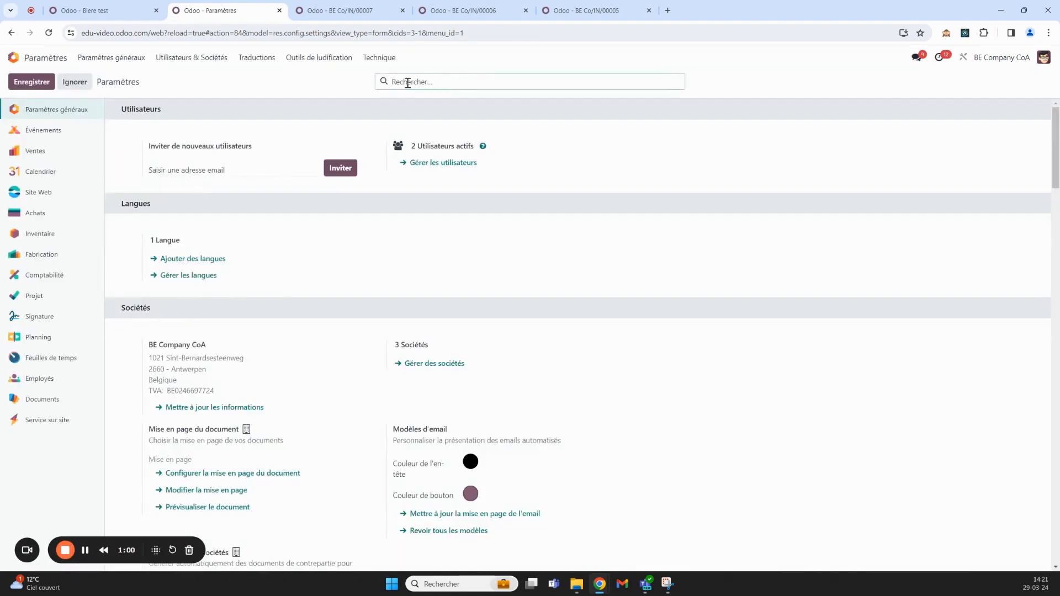
text(com)
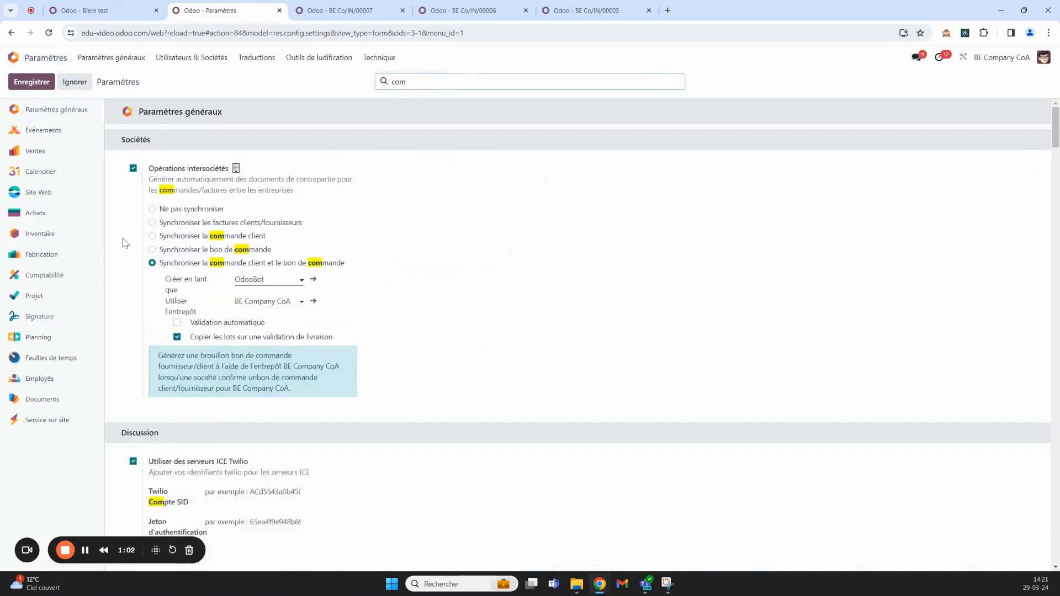
click(279, 301)
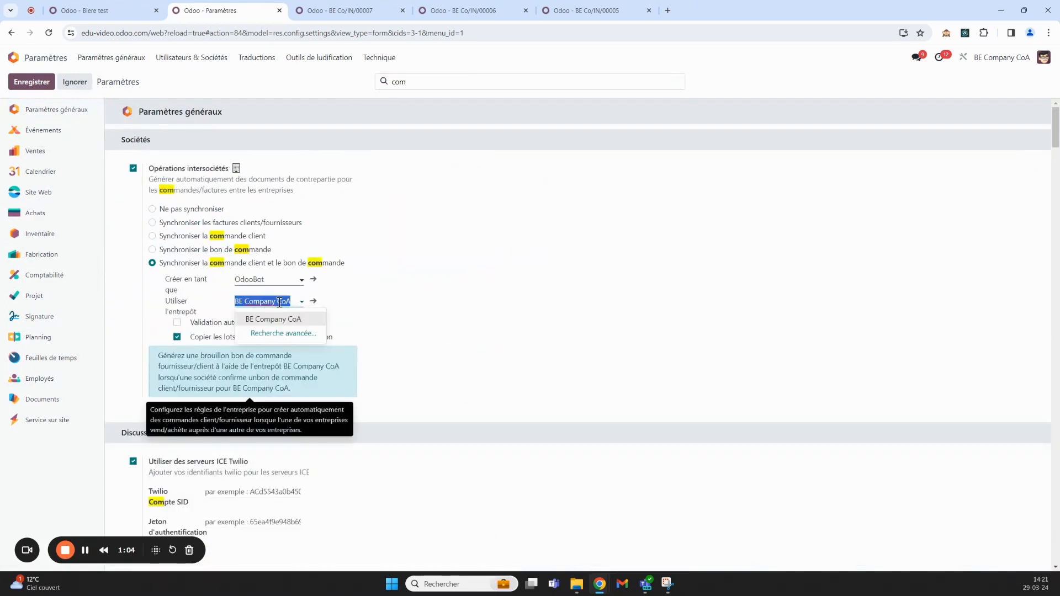
click(282, 304)
drag(297, 305, 177, 305)
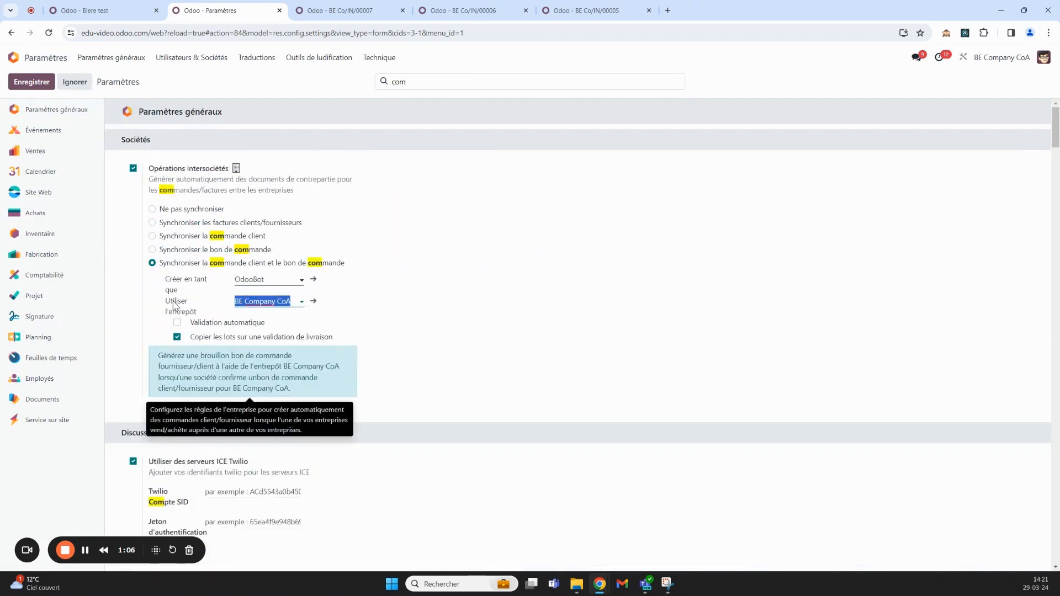
text(ed)
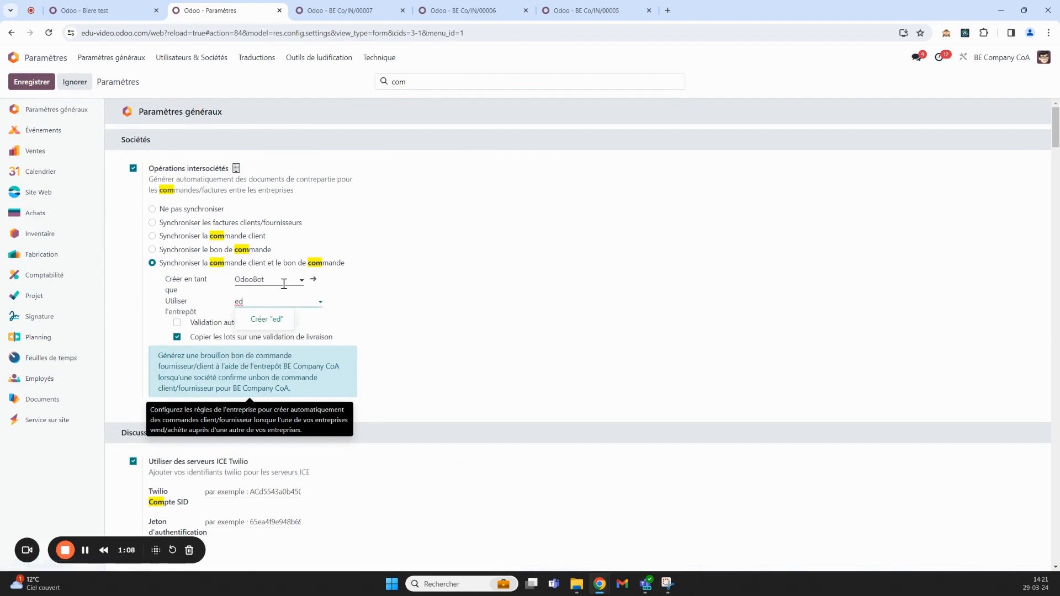
Review the intercompany options of My Company (San Francisco) by searching the settings for "com", and view the Biere test product's stock there.
click(992, 64)
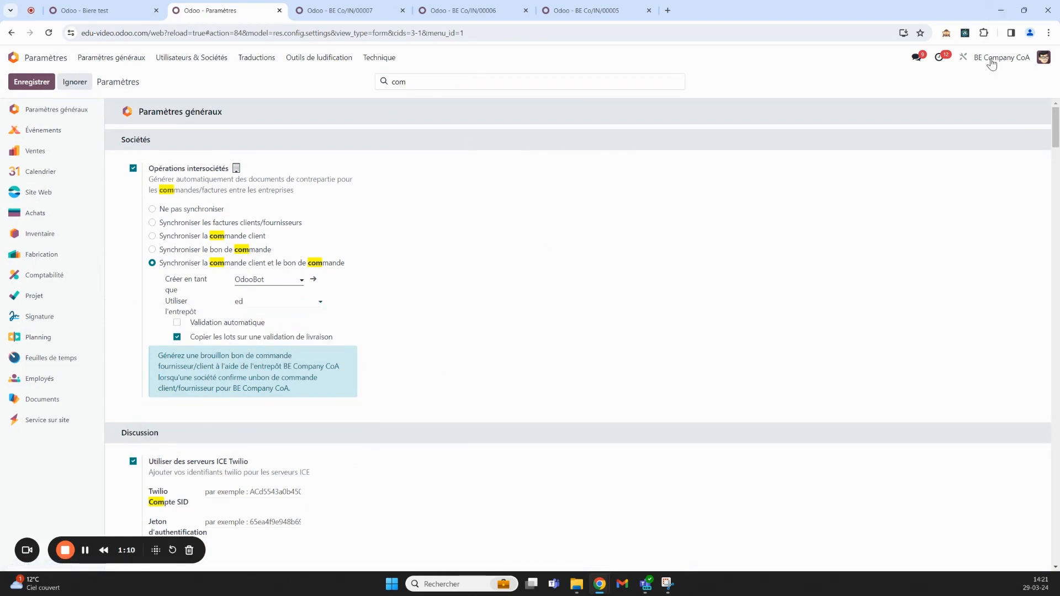
click(993, 64)
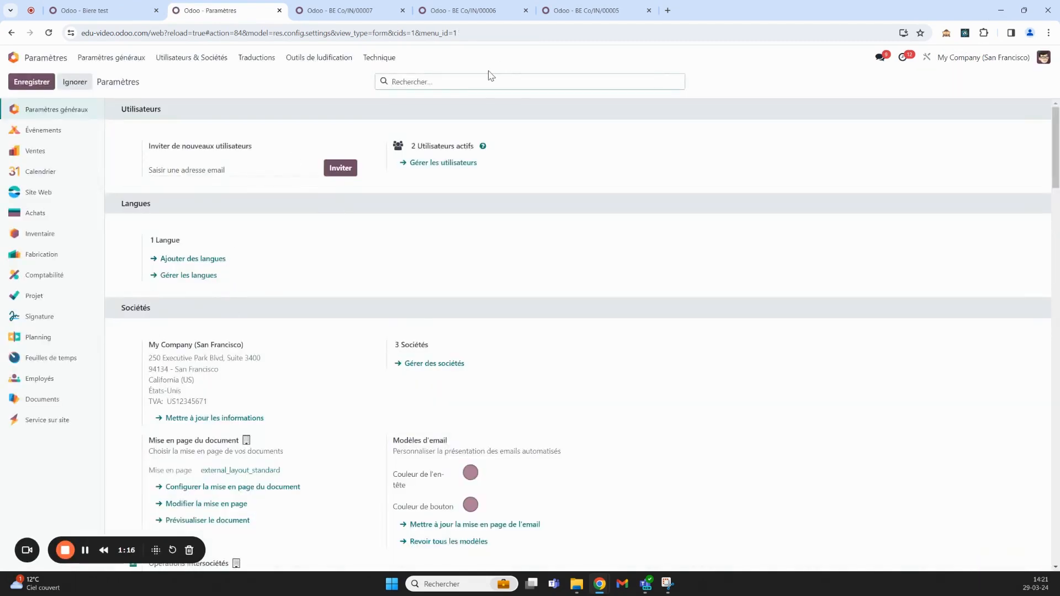
text(com)
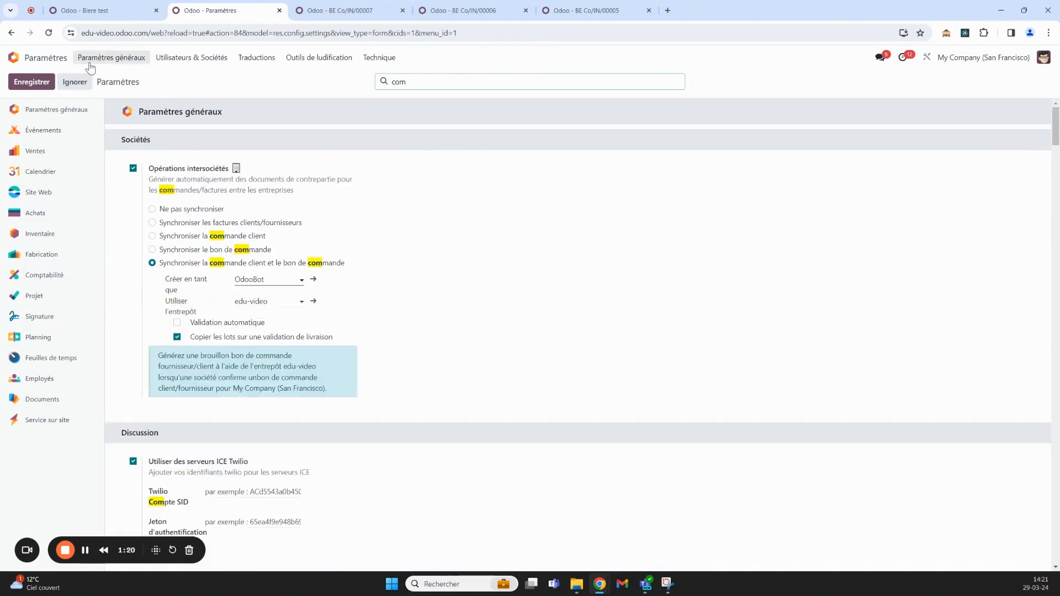
click(84, 5)
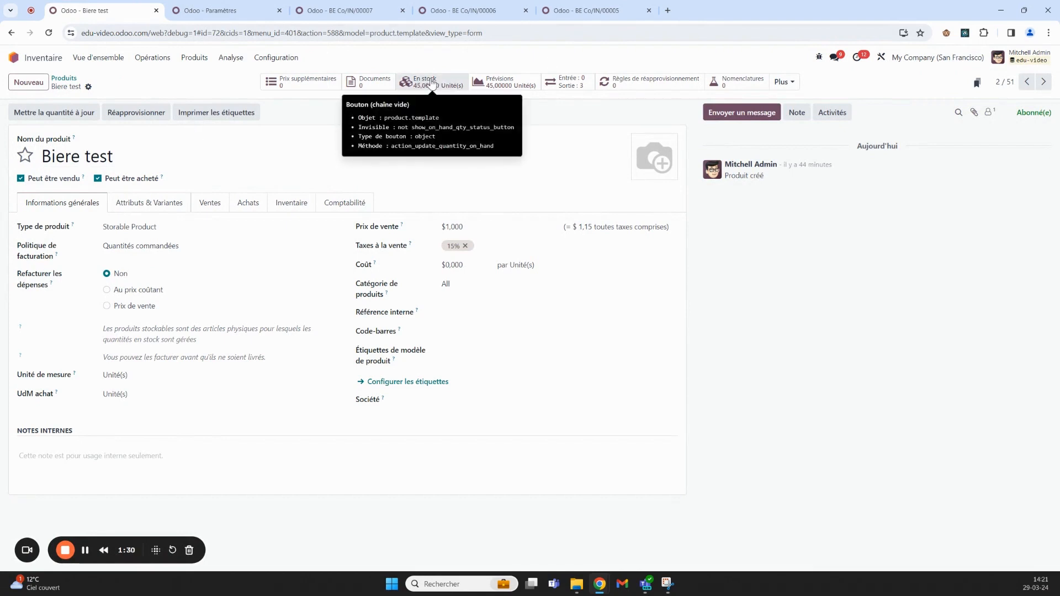
Open the product list of the Inventaire app for BE Company CoA.
drag(301, 12, 179, 12)
click(13, 58)
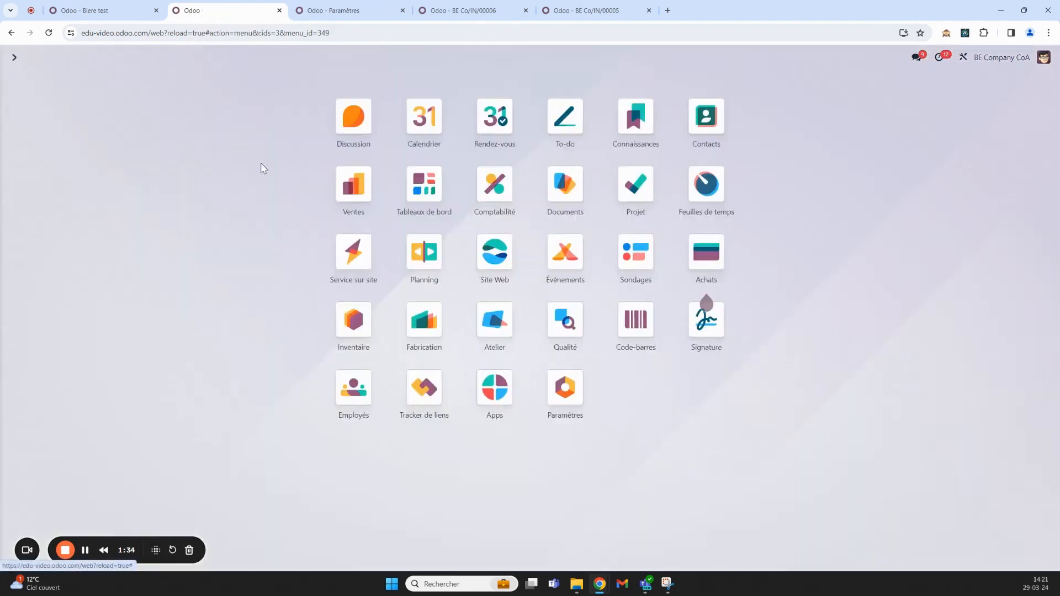
text(inve)
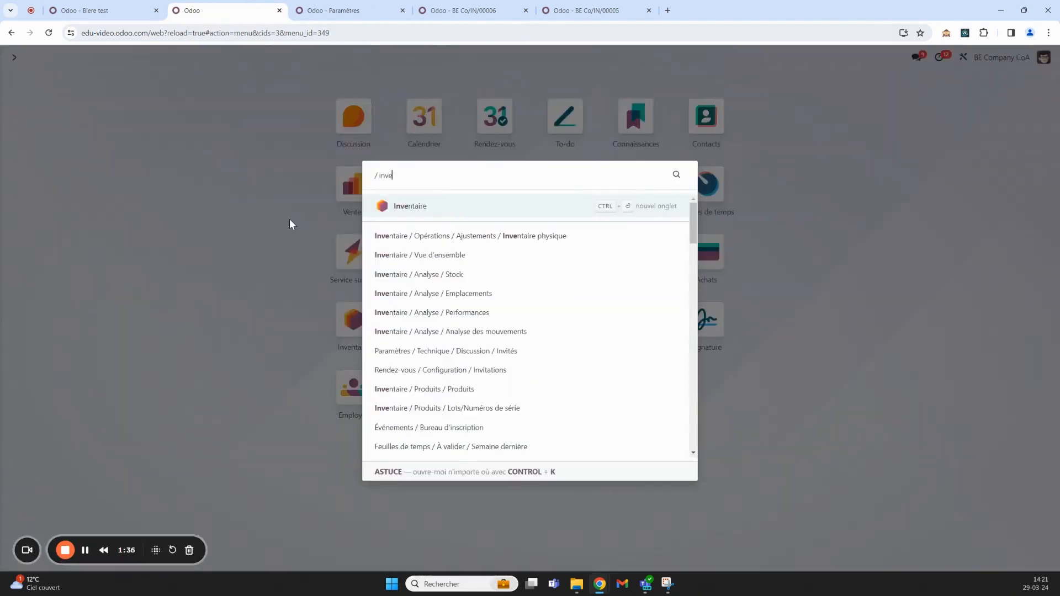
key(Return)
click(193, 58)
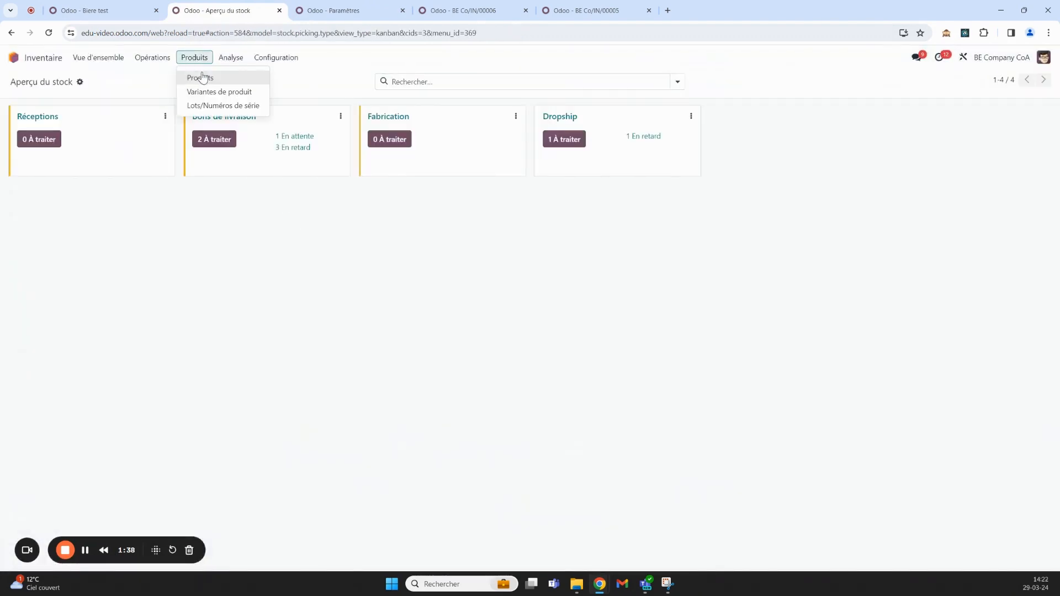
click(200, 76)
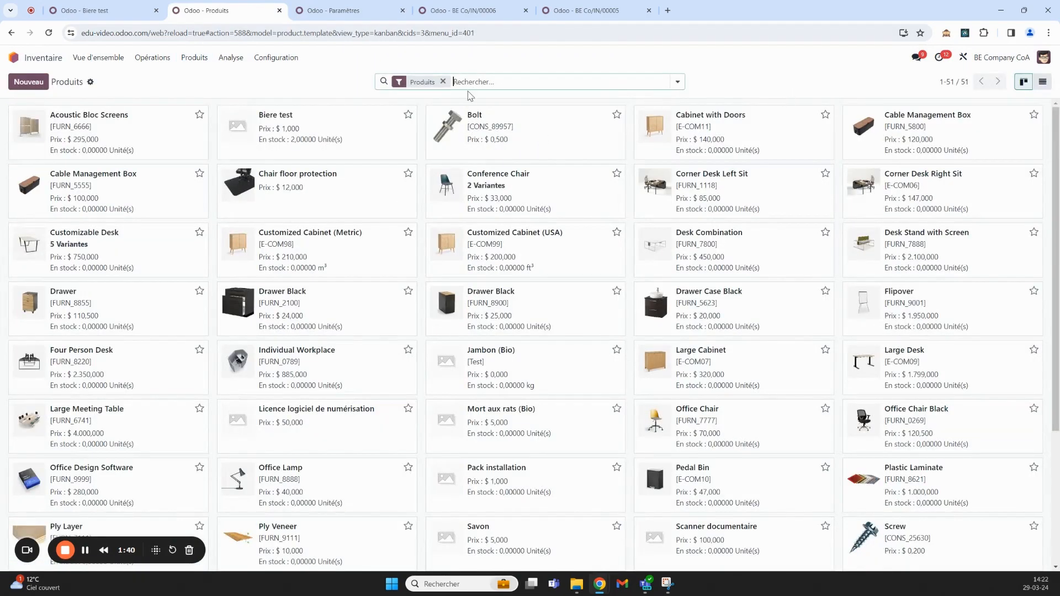
Remove the default product filter, search for "biere" and open the Biere test product.
click(443, 82)
text(bie)
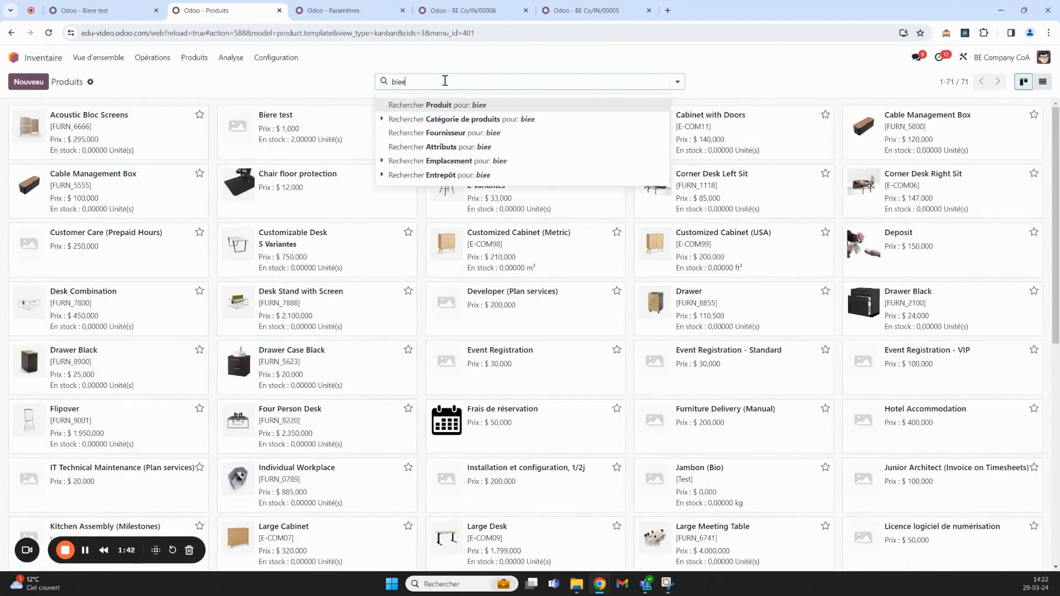
text(re)
key(Return)
click(444, 81)
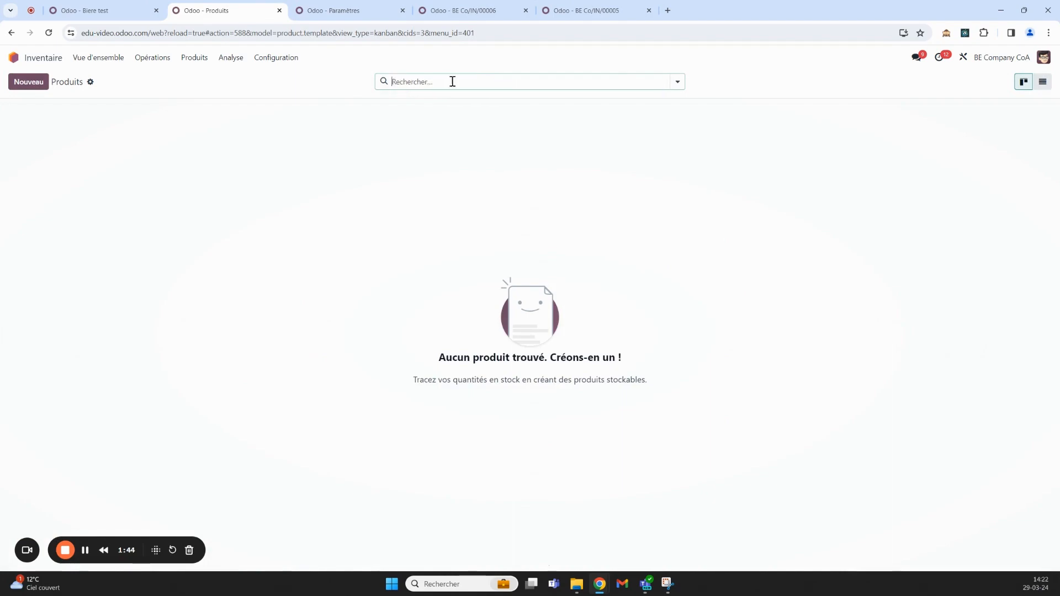
text(biere)
key(Return)
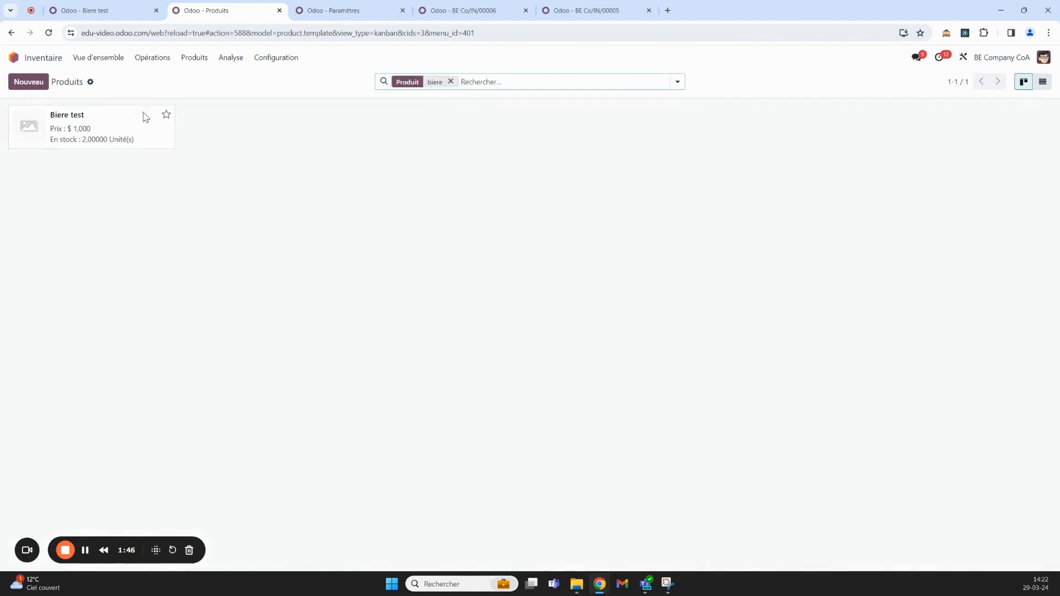
click(79, 146)
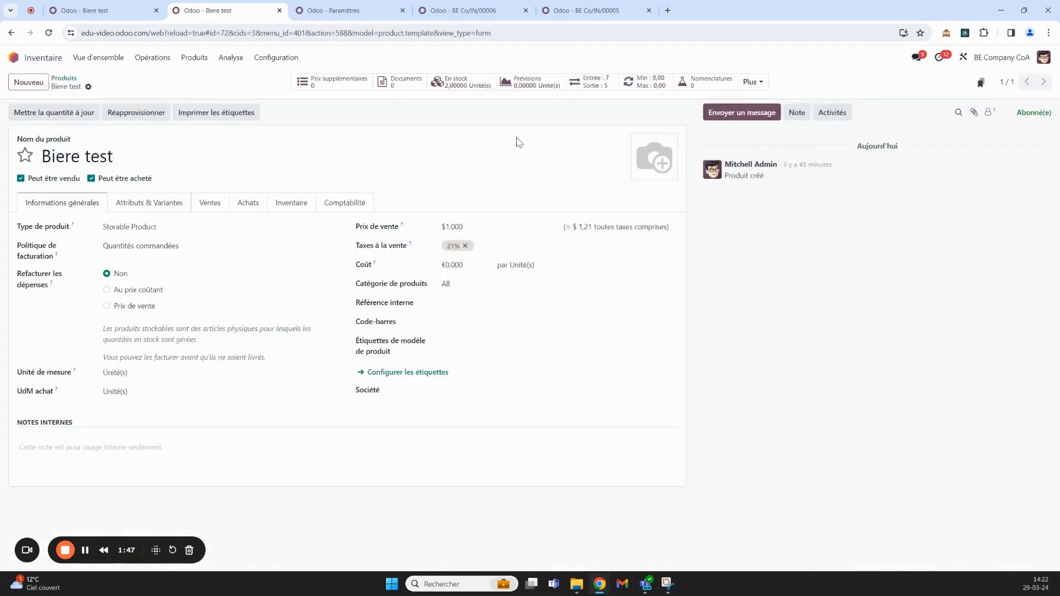
Set the on-hand quantity of Biere test to 0 units in BE Company CoA.
click(482, 88)
key(BackSpace)
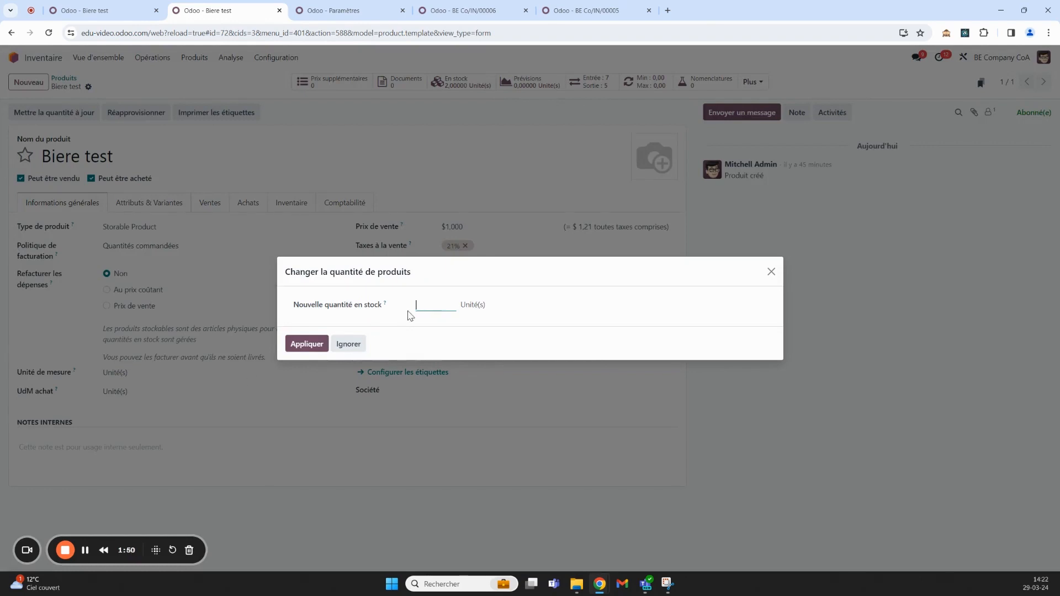
click(307, 344)
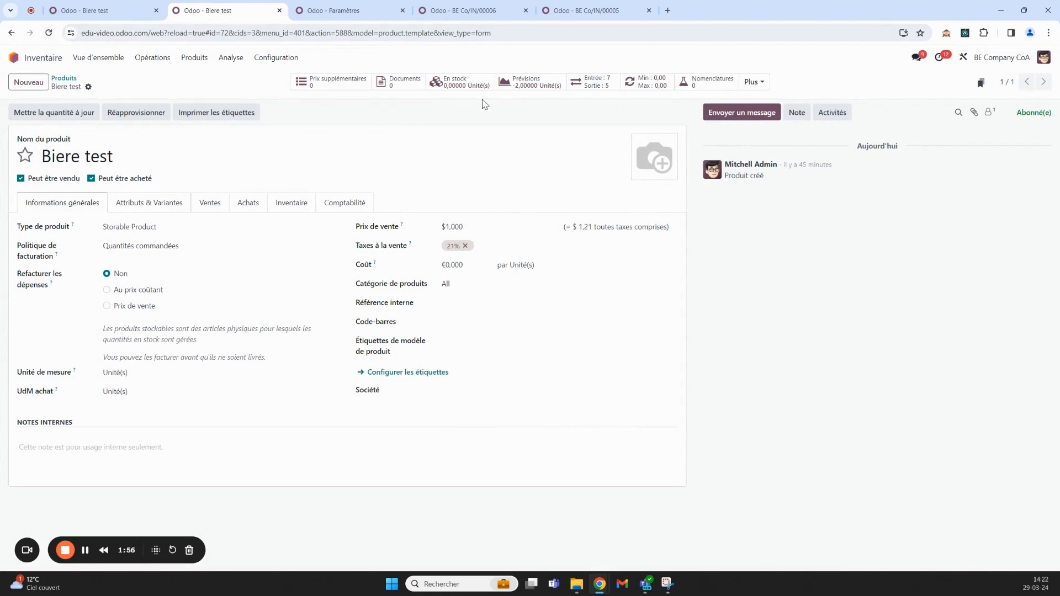
Reload the product page and review Biere test's inventory routes and its reordering rules.
click(49, 35)
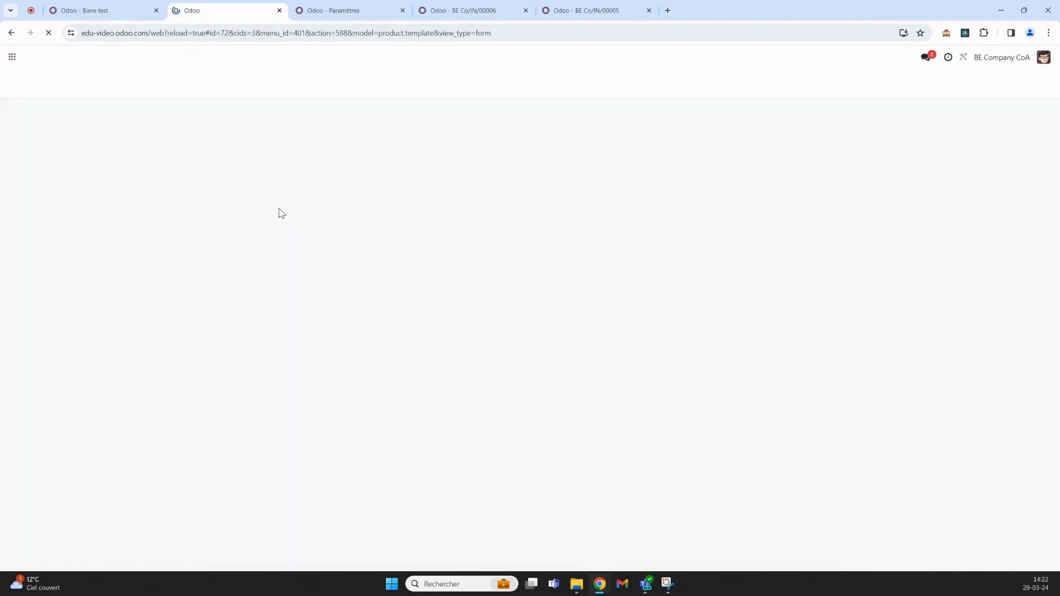
click(286, 206)
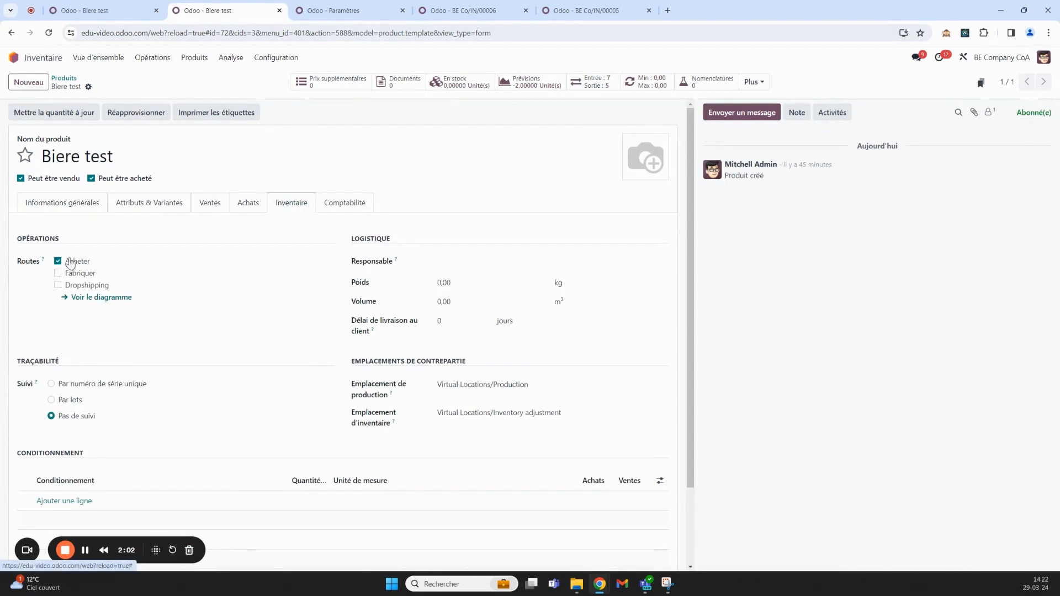
click(633, 78)
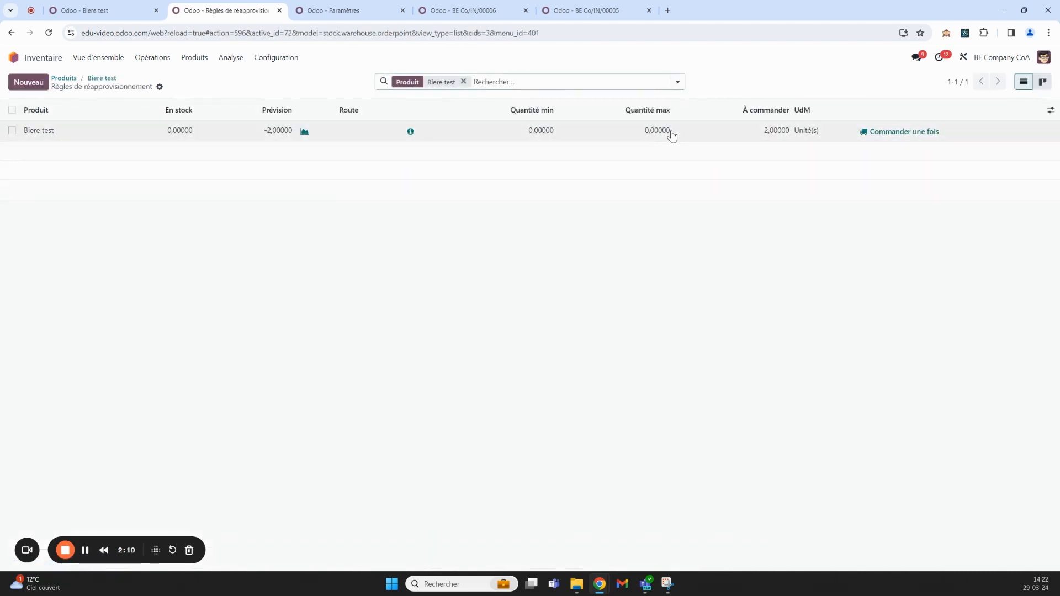
Create a new quotation in the Ventes app for the AAISA contact person.
click(13, 57)
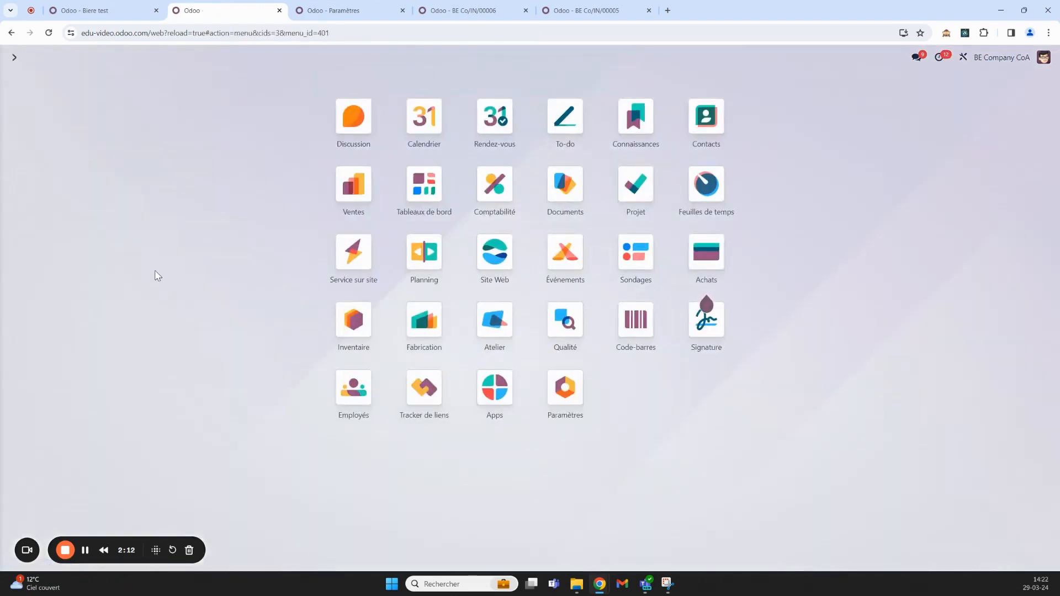
text(/vr)
key(BackSpace)
text(ent)
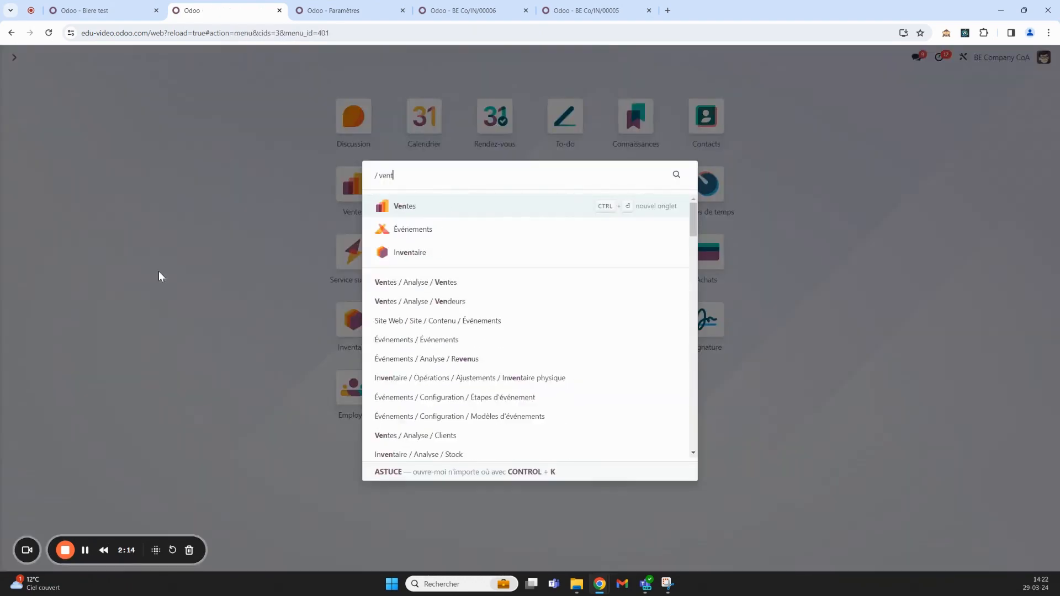
key(Return)
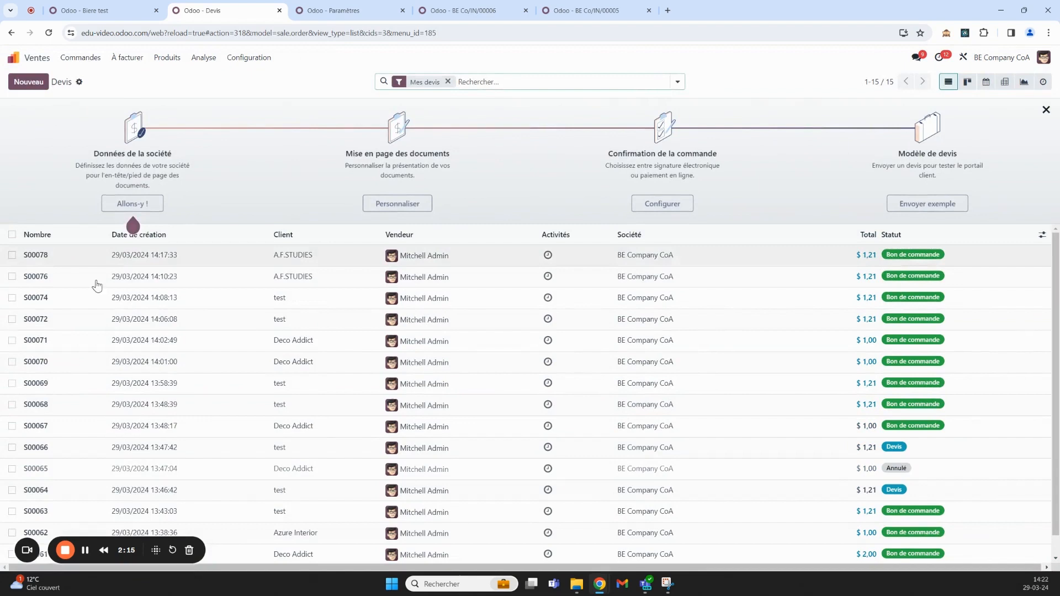
click(29, 82)
click(156, 167)
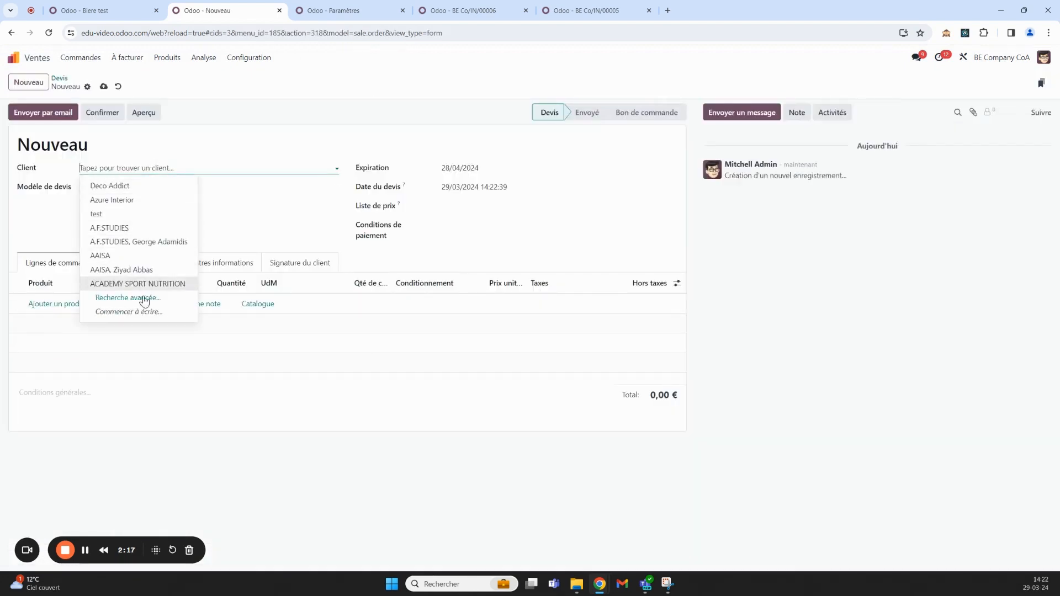
click(122, 269)
Add one unit of Biere test to the quotation and confirm it as a sales order.
click(81, 303)
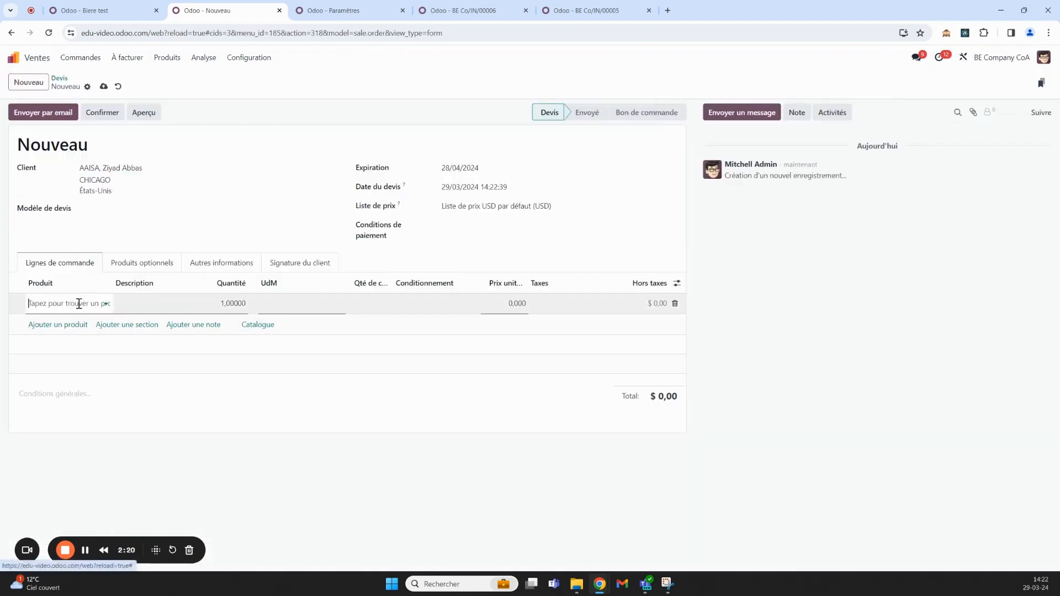
text(biere)
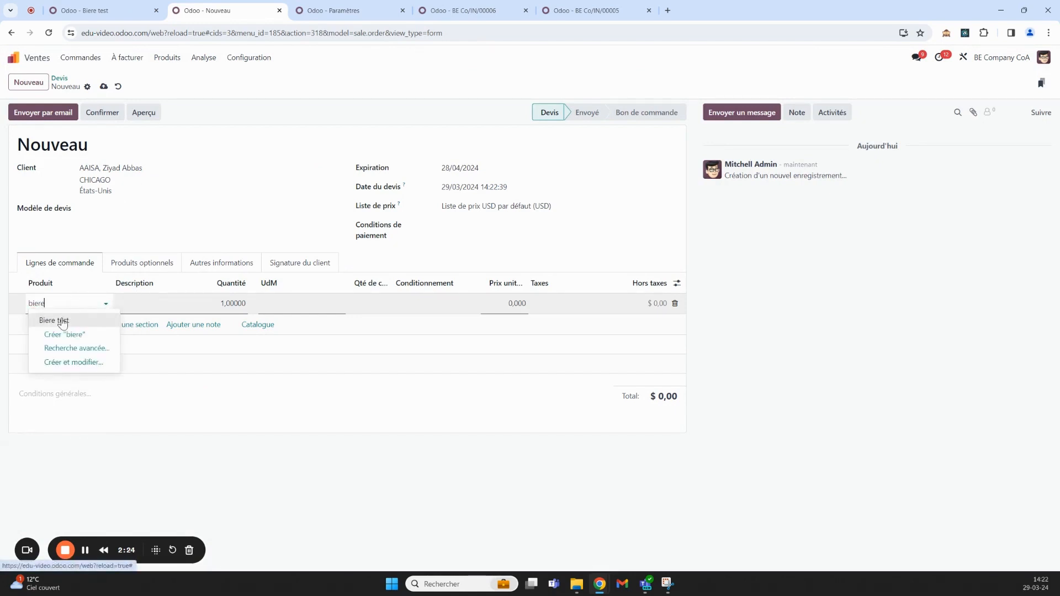
click(105, 319)
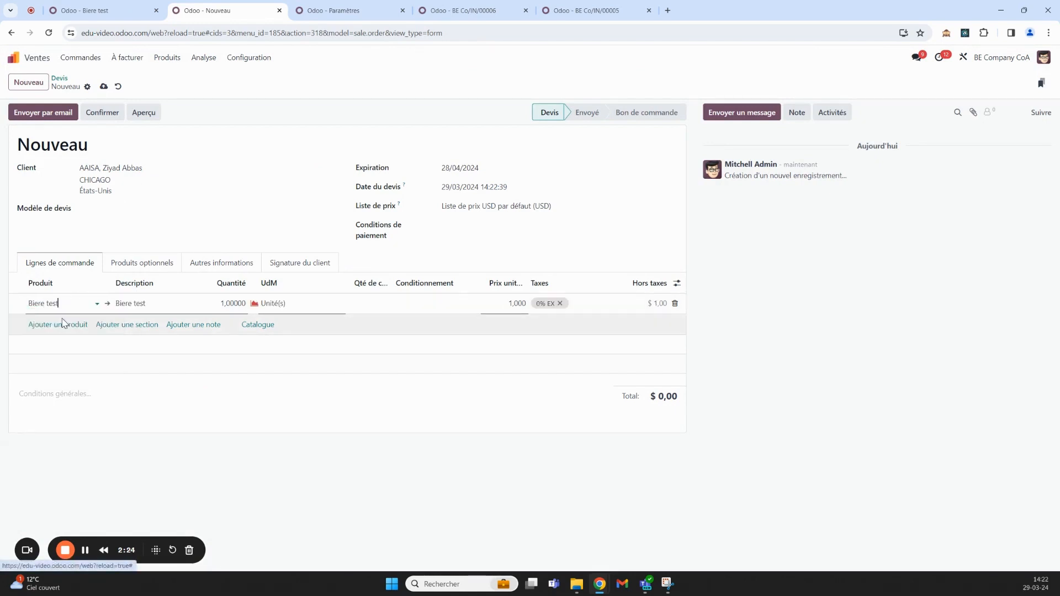
click(103, 112)
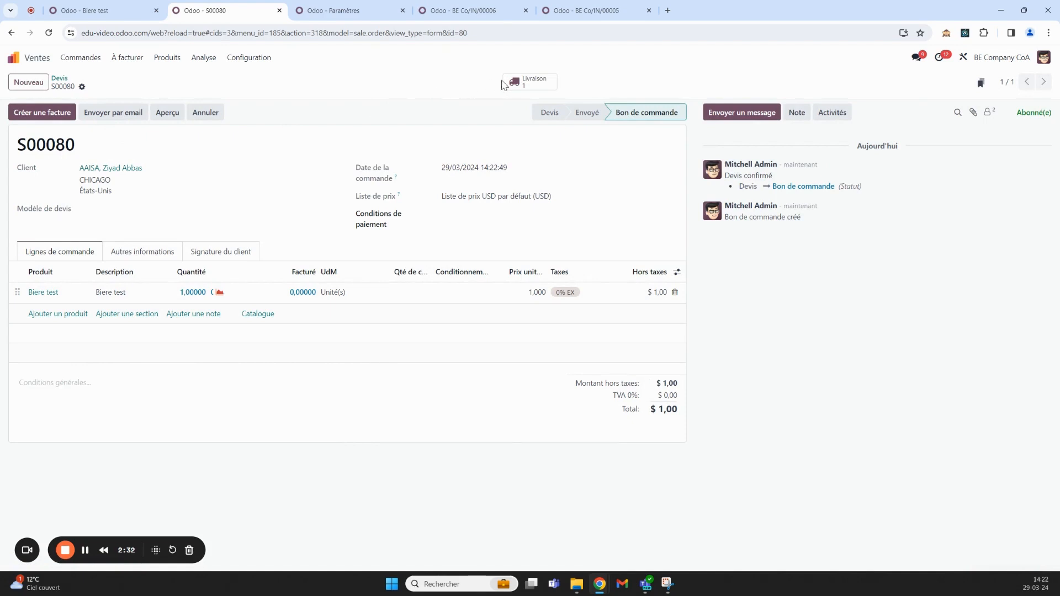
Open the sales order's linked delivery and duplicate its browser tab.
click(520, 82)
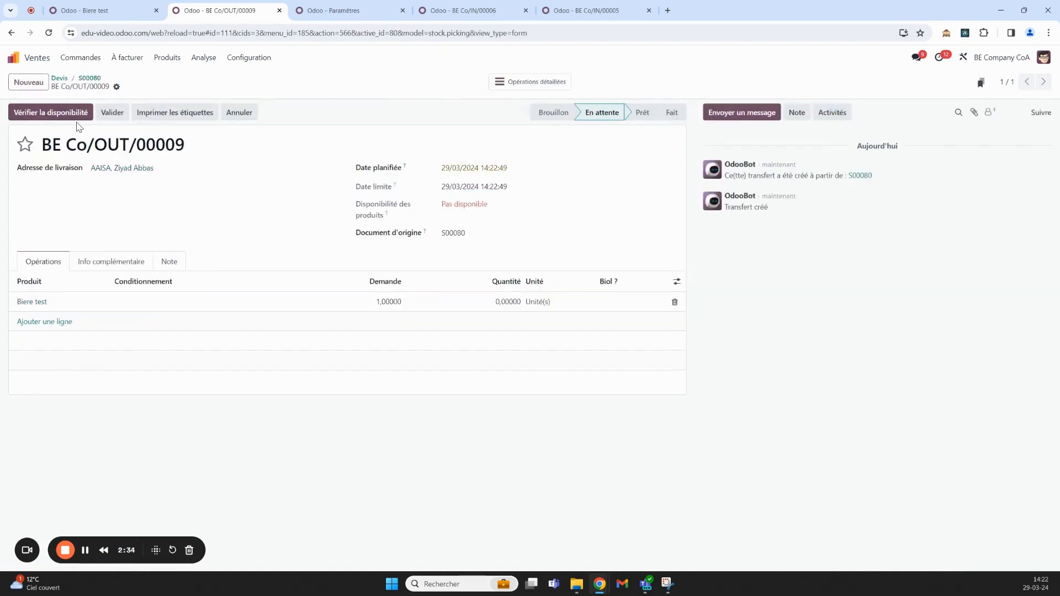
click(62, 120)
click(110, 10)
click(221, 10)
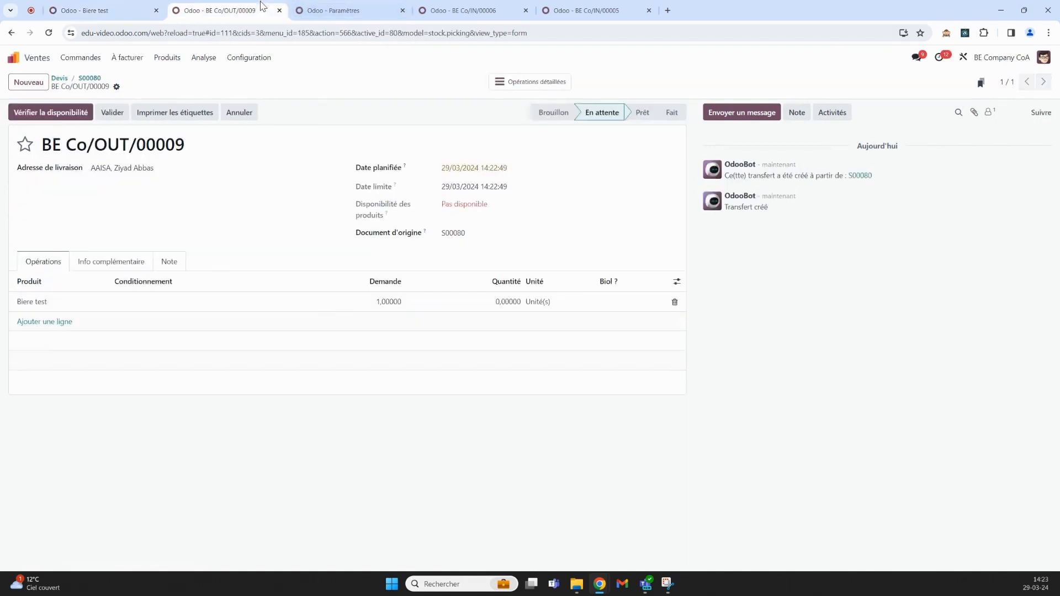
right_click(243, 10)
click(282, 100)
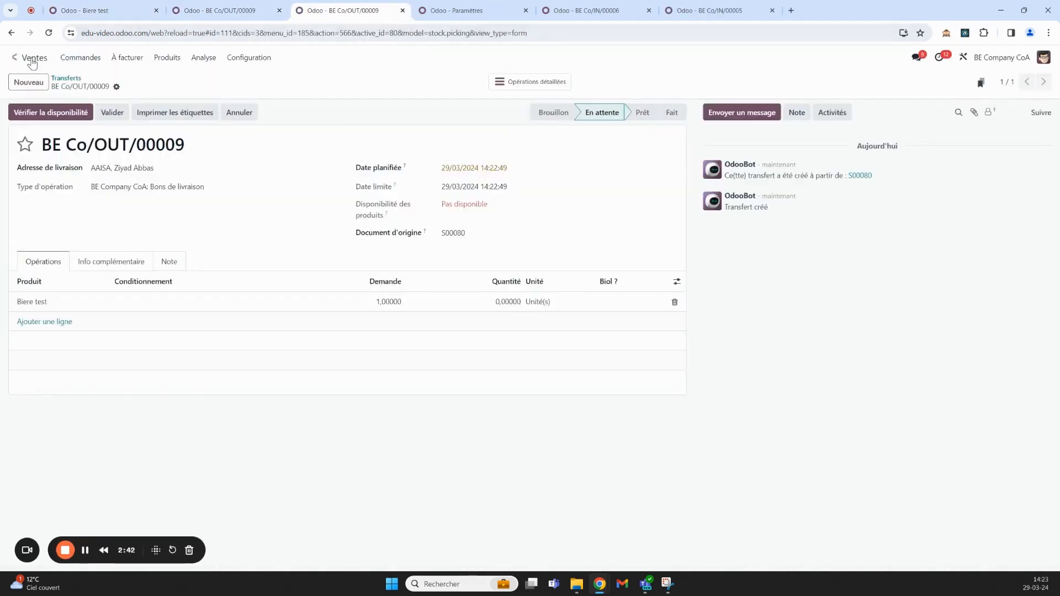
Open the newest request for quotation addressed to My Company (San Francisco) in the Achats app.
click(31, 58)
text(acha)
key(Return)
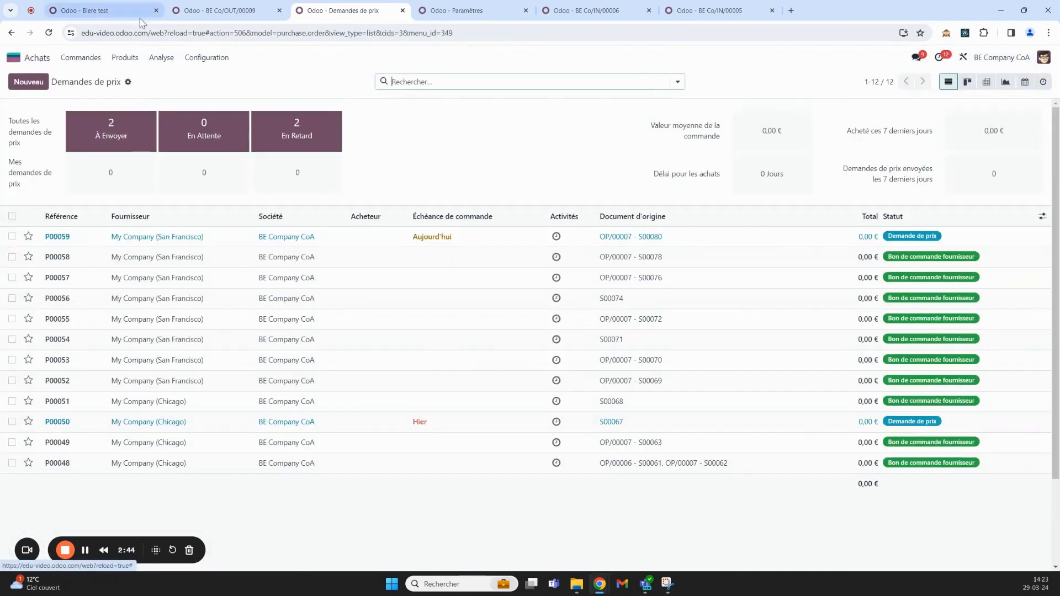
click(209, 237)
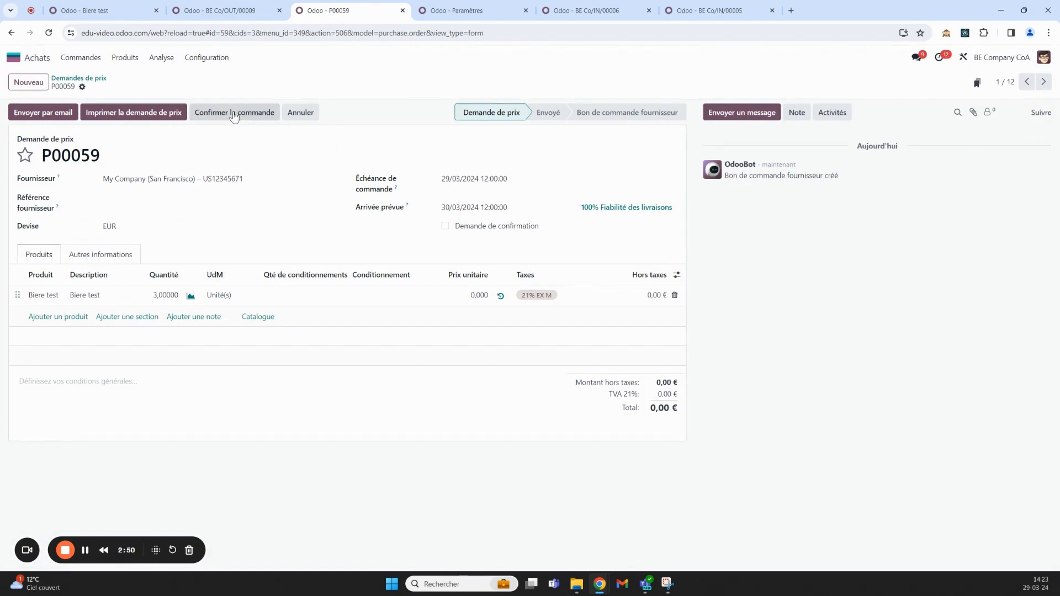
click(98, 78)
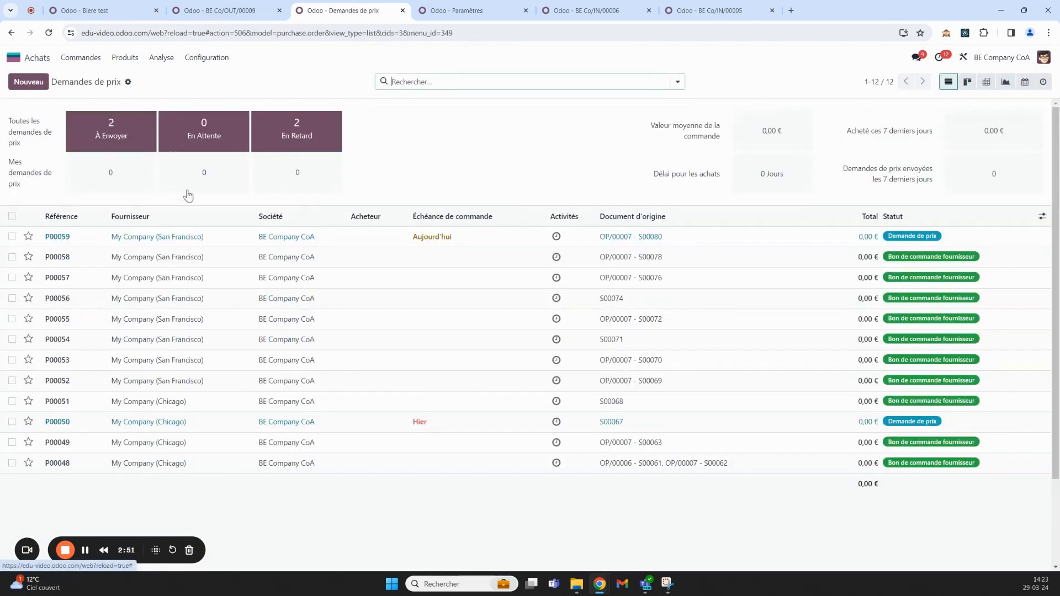
click(186, 239)
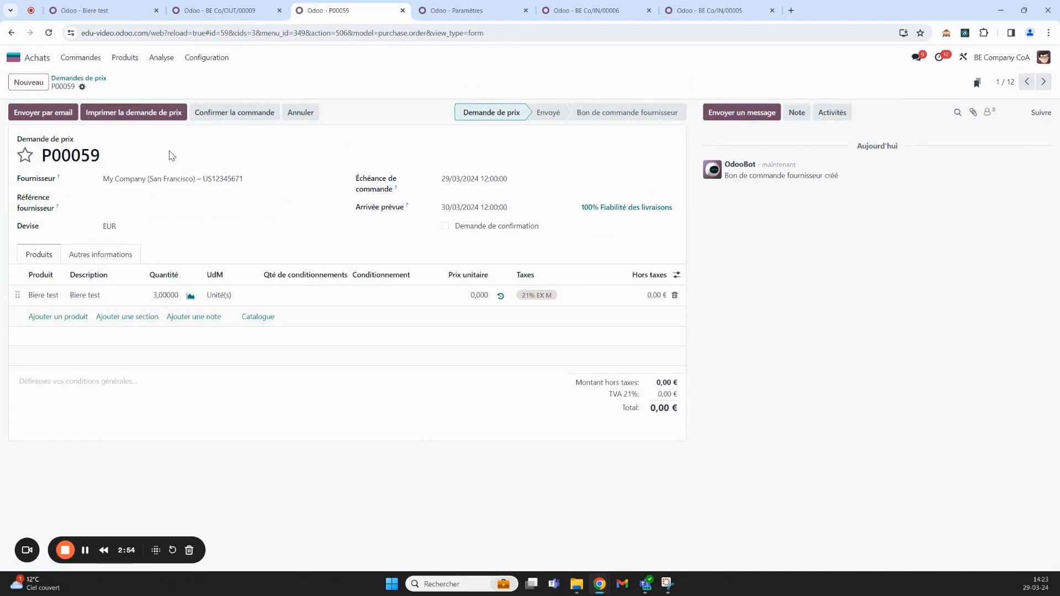
Confirm the request for quotation as a purchase order, open its linked receipt and validate it.
click(232, 113)
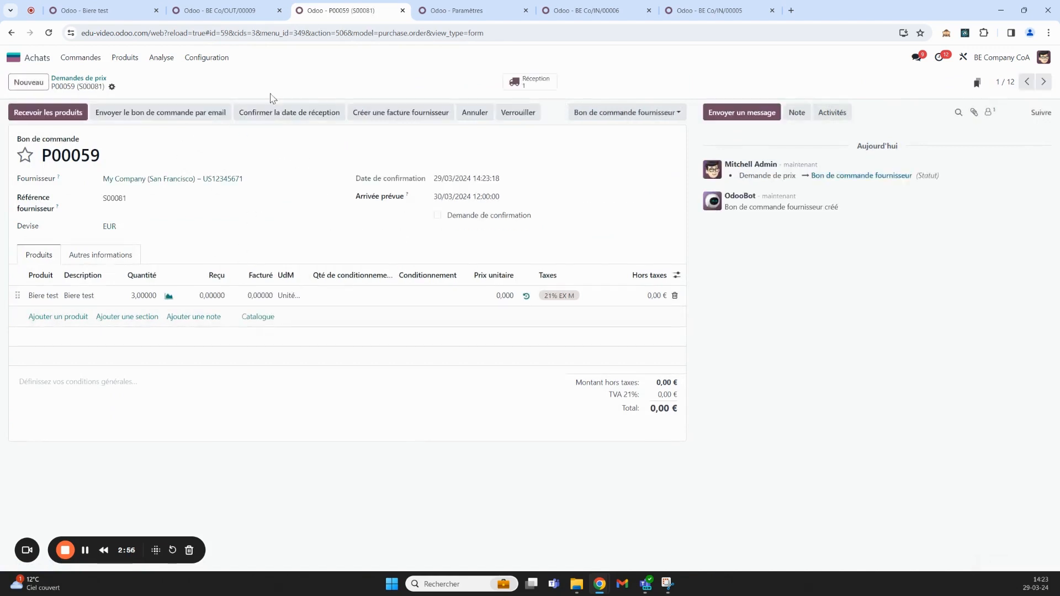
click(529, 84)
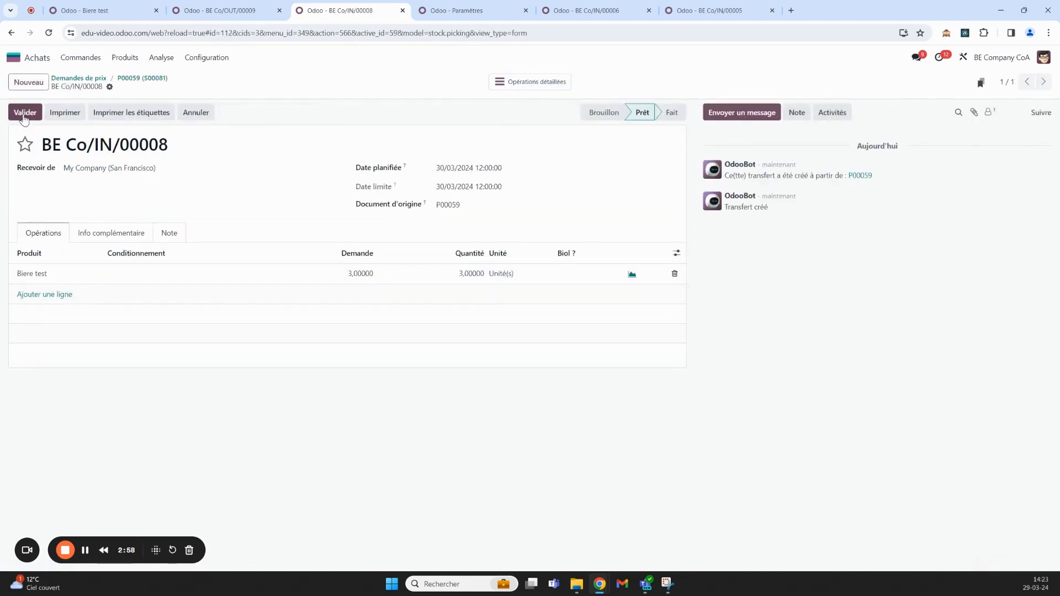
Open the Ventes quotation list for My Company (San Francisco) and remove the Mes devis filter.
click(221, 10)
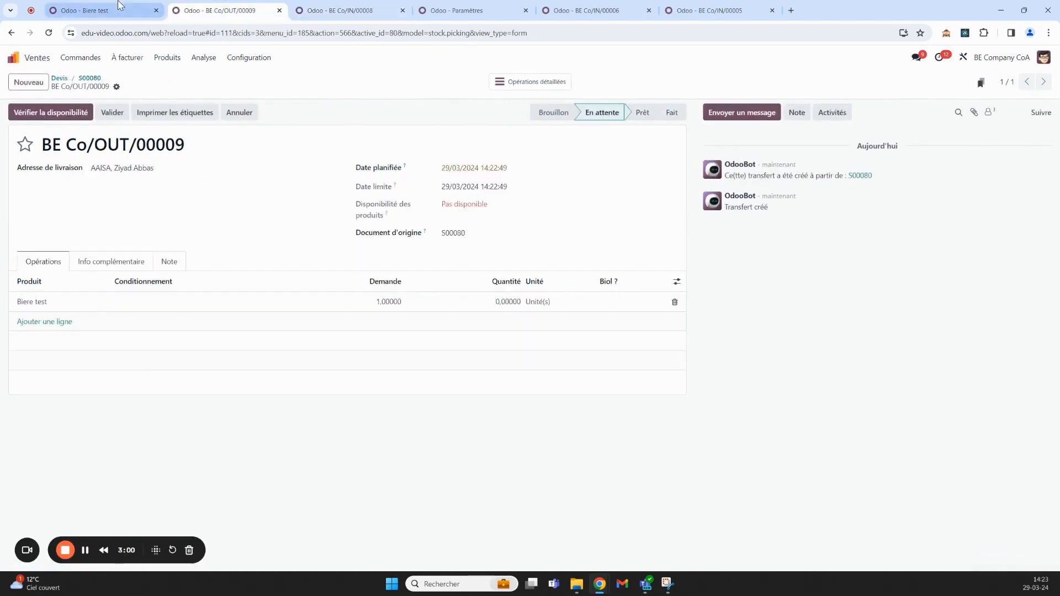
click(116, 10)
click(13, 57)
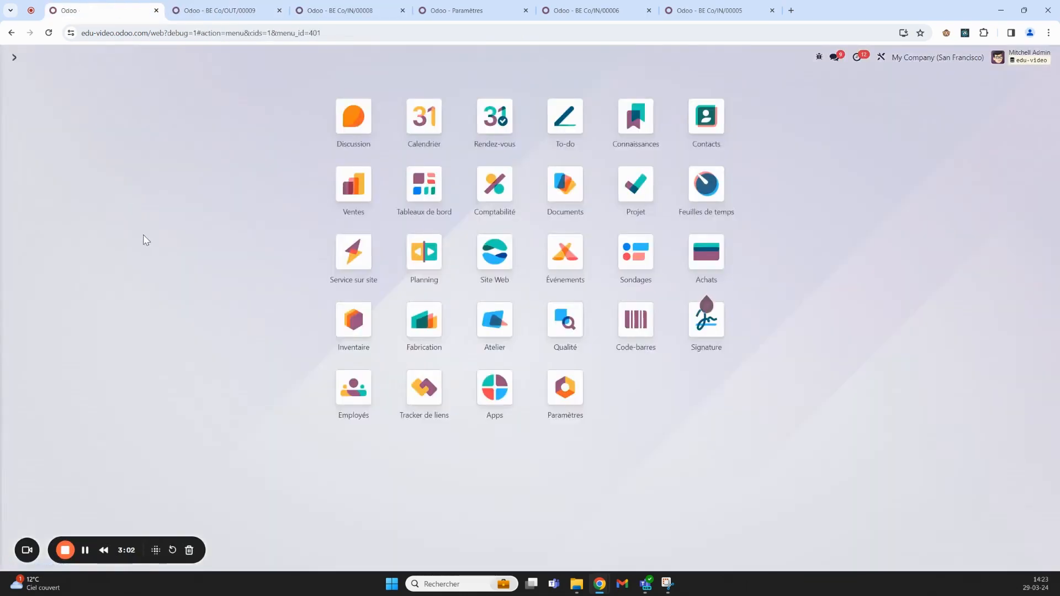
text(vent)
key(Return)
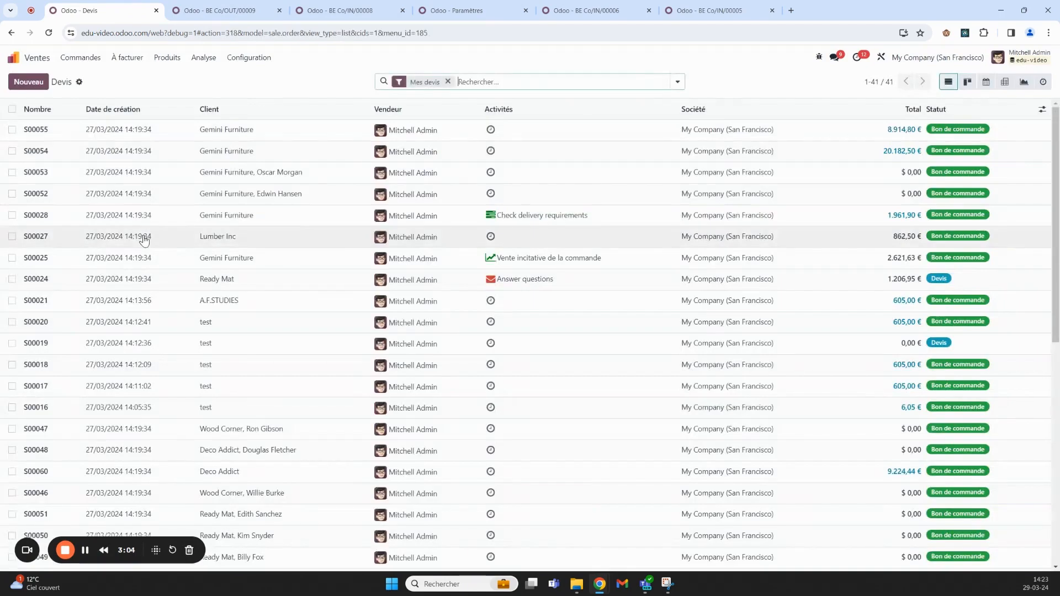
click(448, 81)
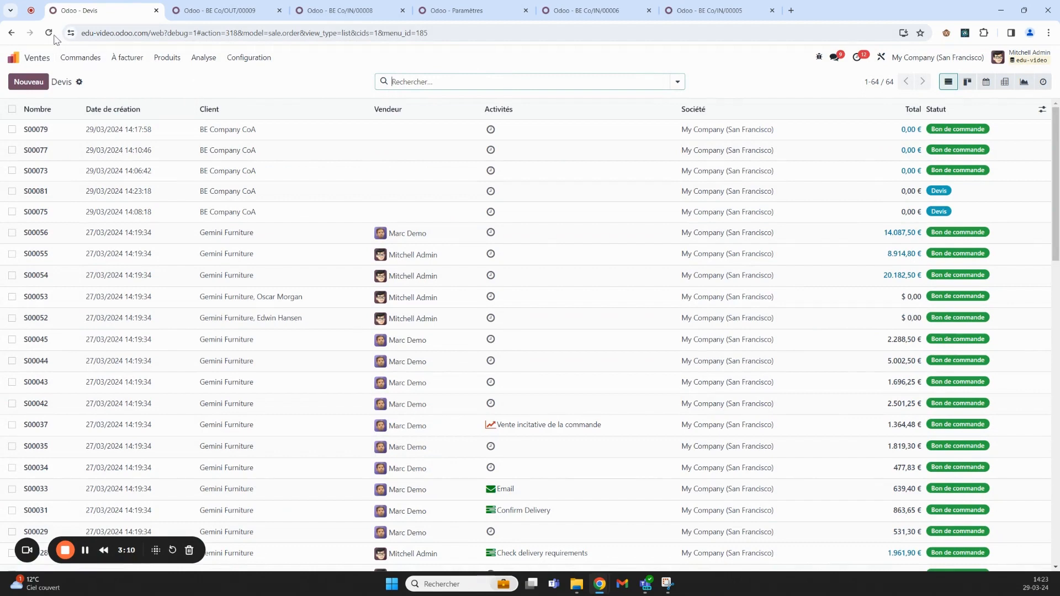
Sort the quotations by newest creation date and confirm the latest one for BE Company CoA.
click(120, 110)
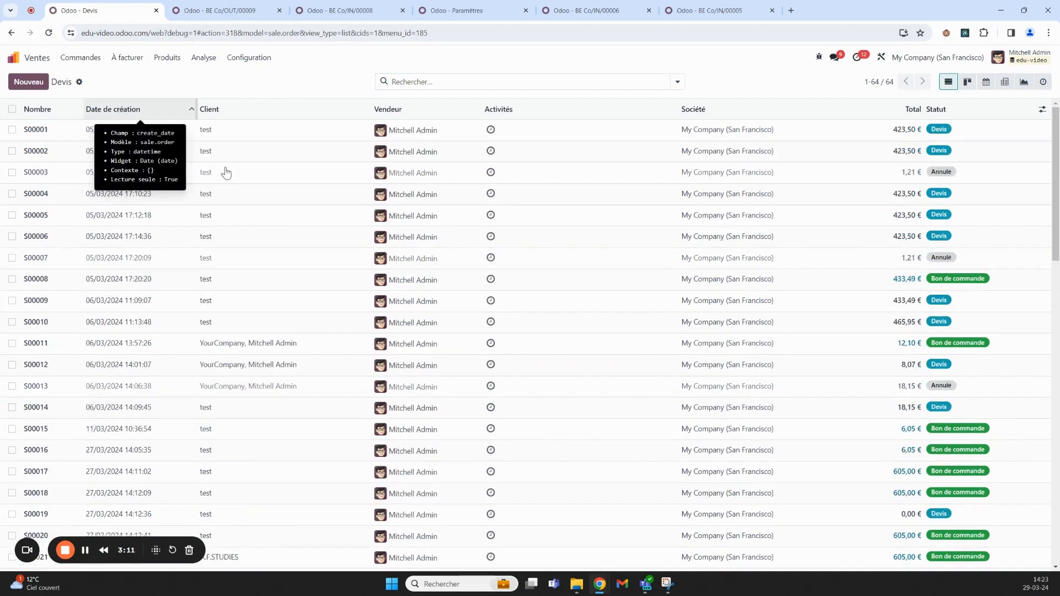
click(120, 110)
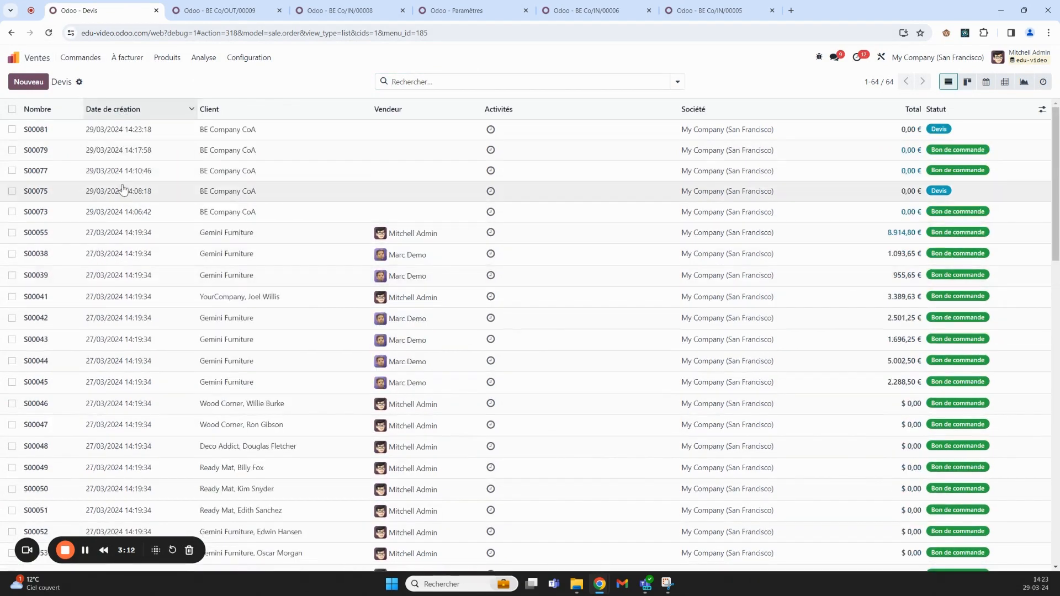
click(123, 133)
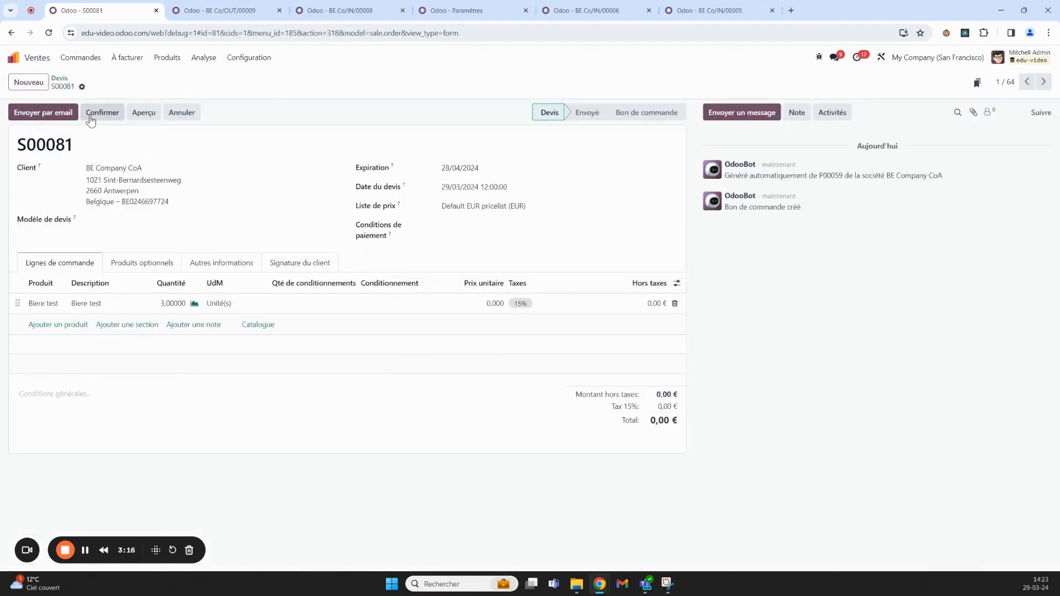
click(91, 118)
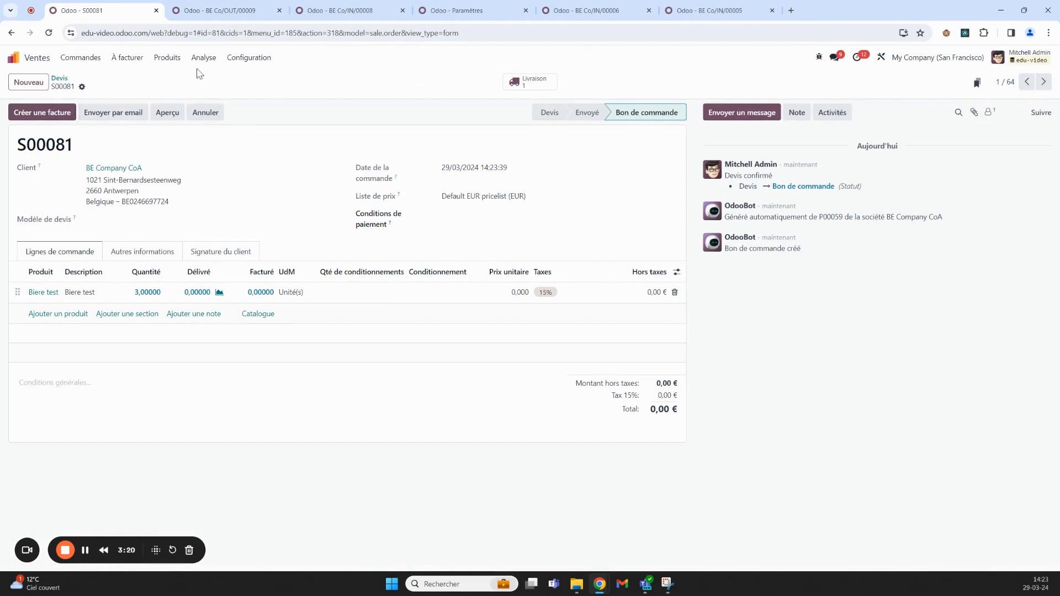
Check availability on the waiting Biere test delivery in BE Company CoA and validate it.
click(220, 10)
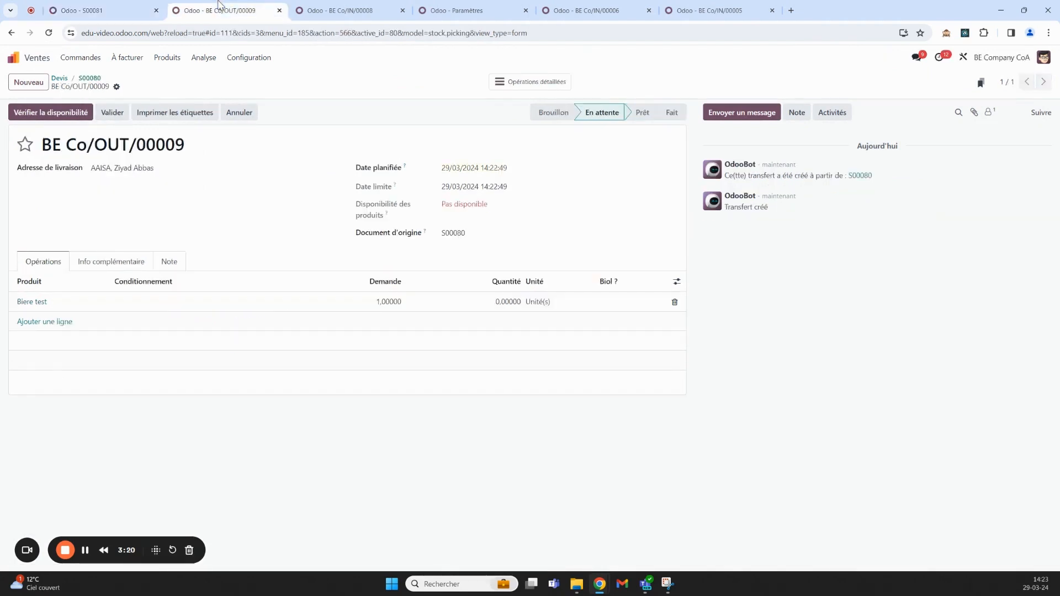
click(83, 113)
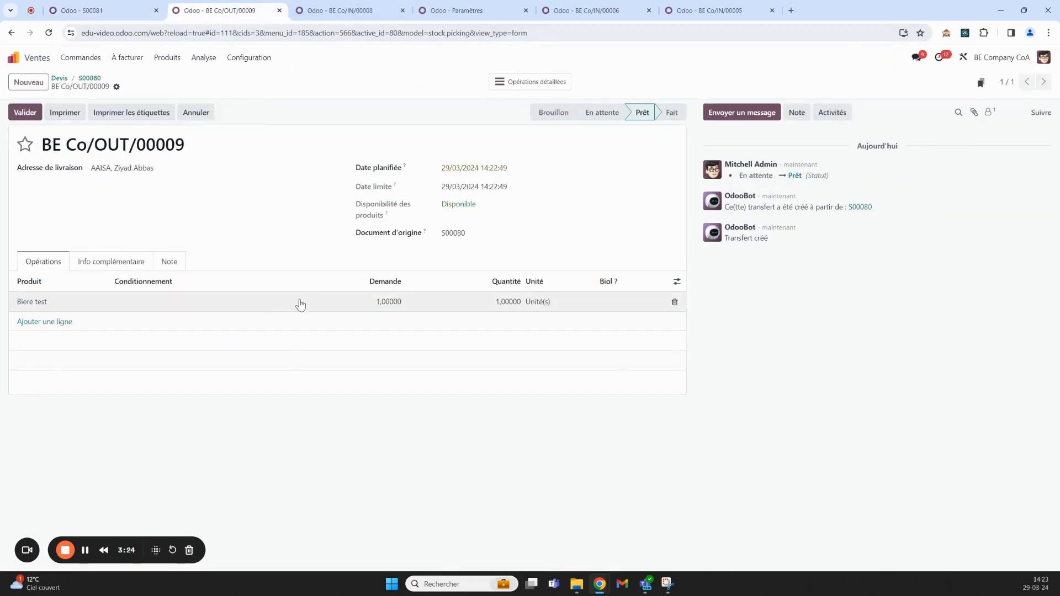
click(25, 110)
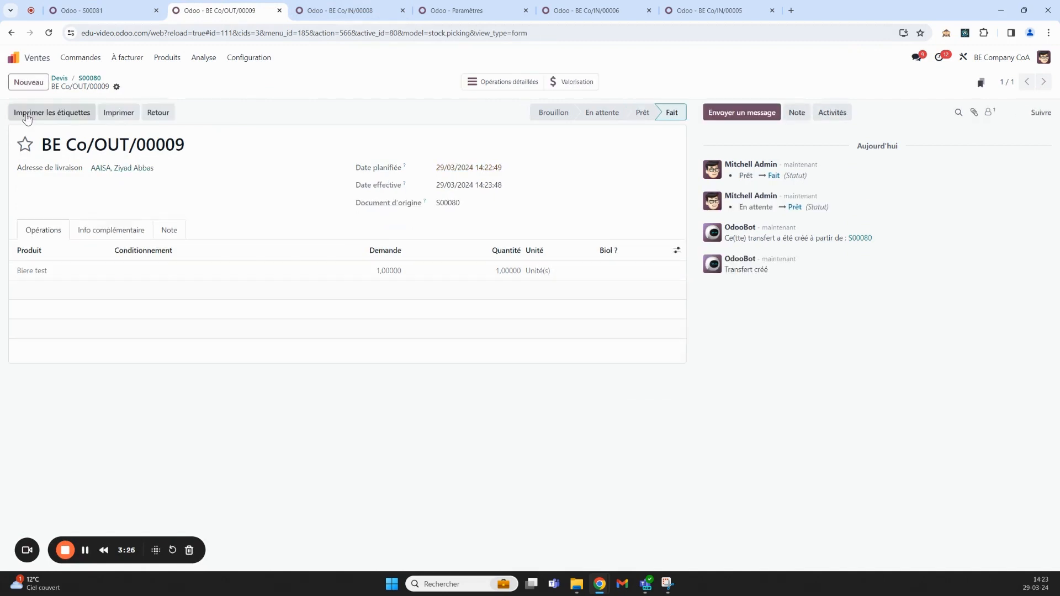
Review the customer's sales order and its delivery, and open the delivery linked to My Company (San Francisco)'s order.
click(90, 78)
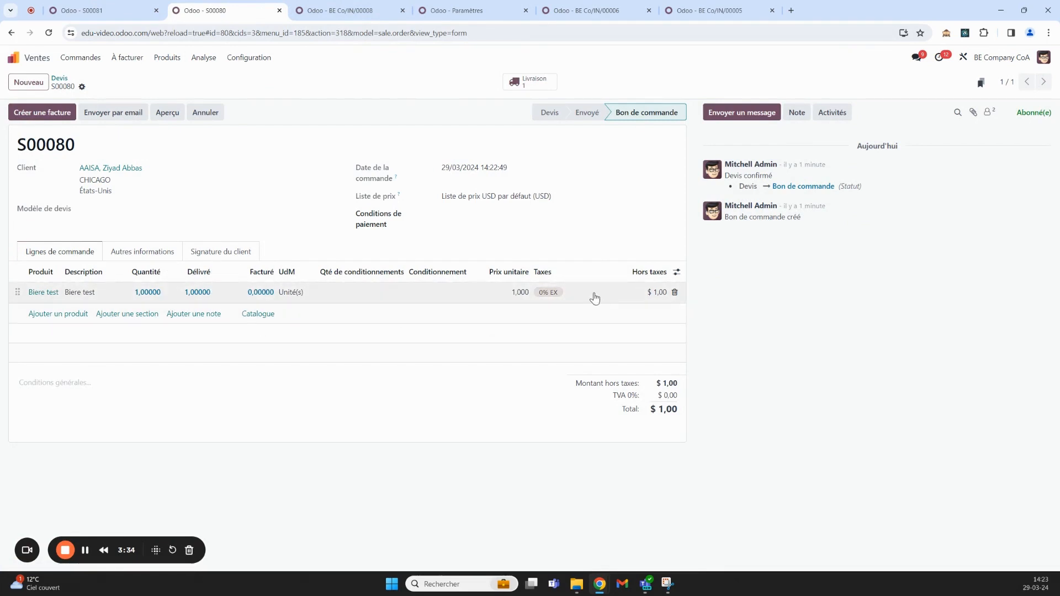
click(531, 81)
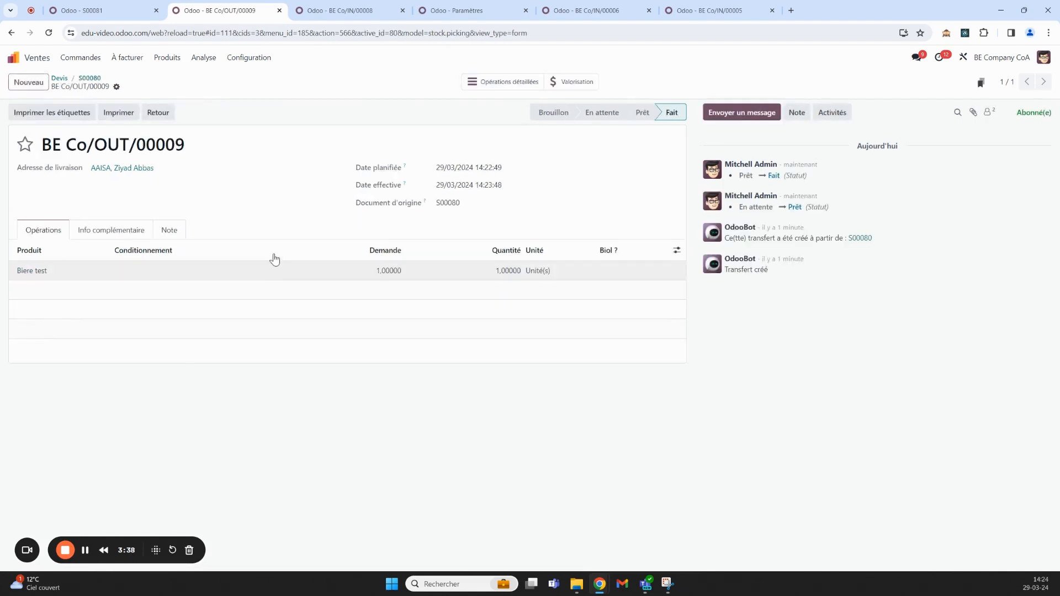
click(145, 9)
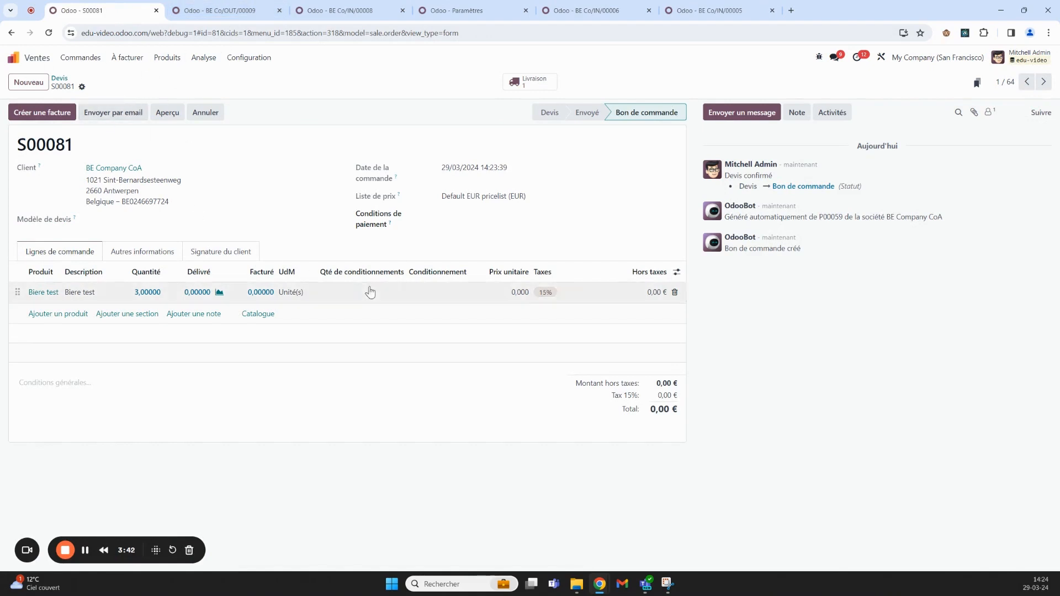
click(516, 80)
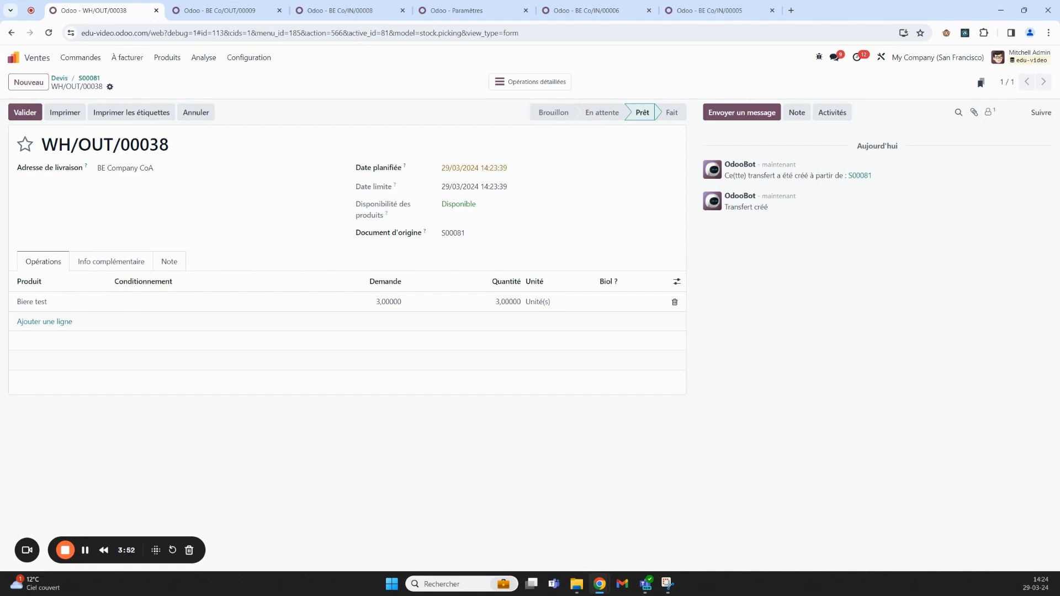
Open Biere test from the Inventaire products of My Company (San Francisco) and review its on-hand and forecast quantities.
click(20, 60)
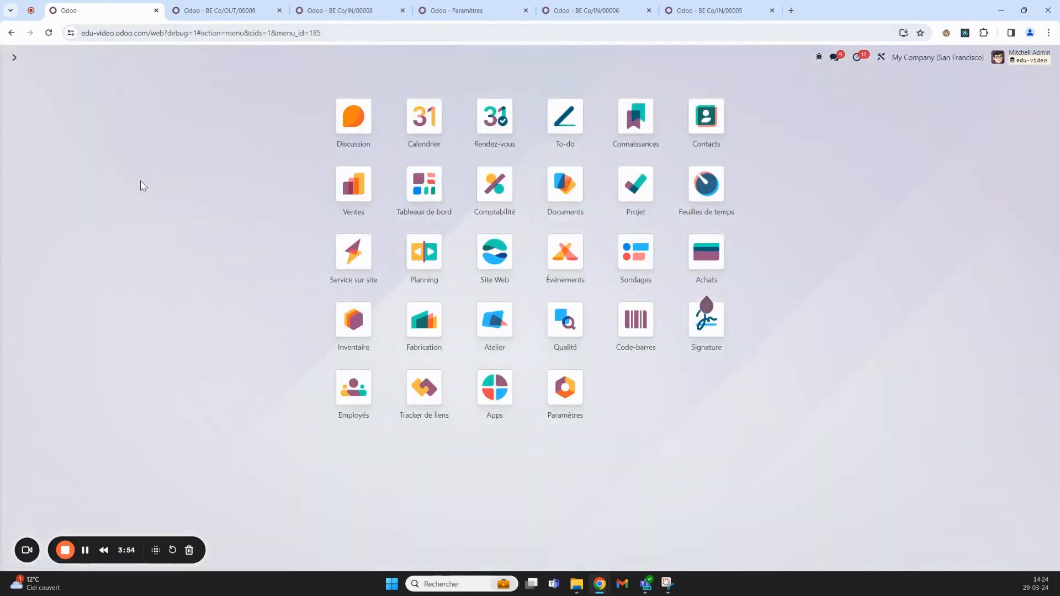
text(inve)
key(Return)
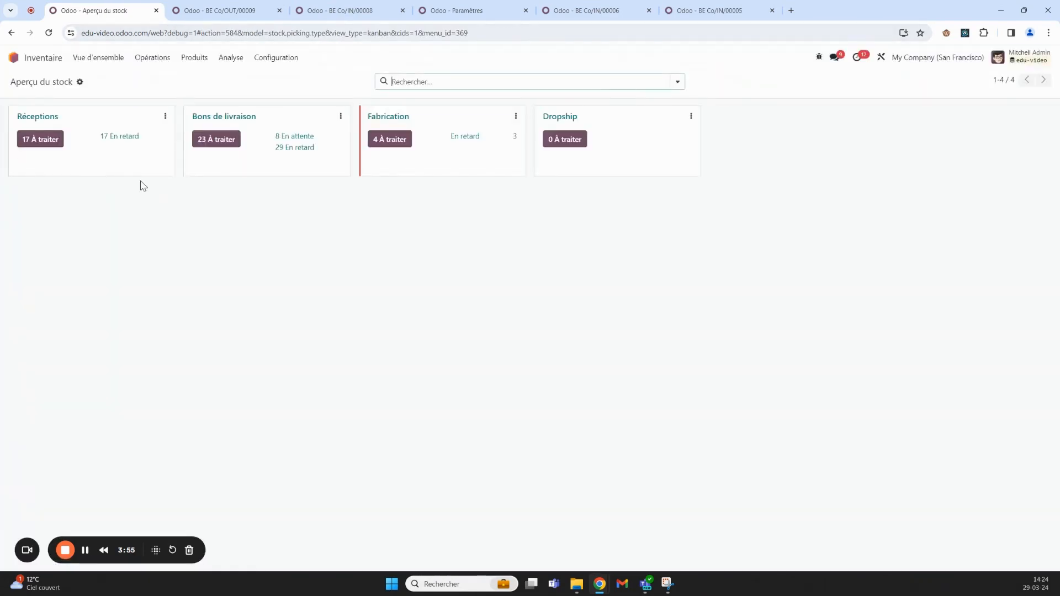
click(197, 58)
click(200, 78)
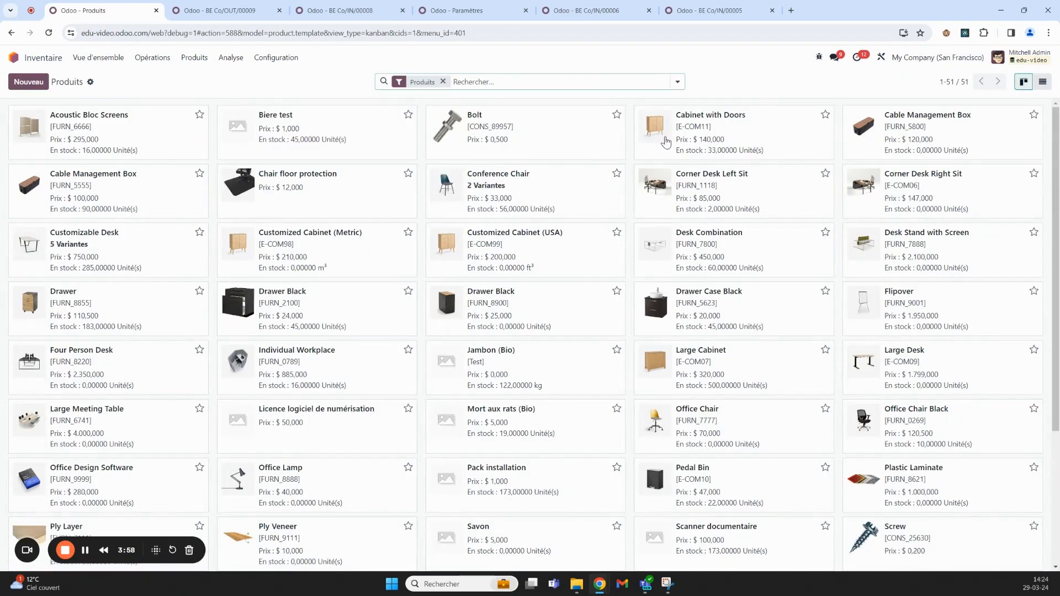
click(341, 134)
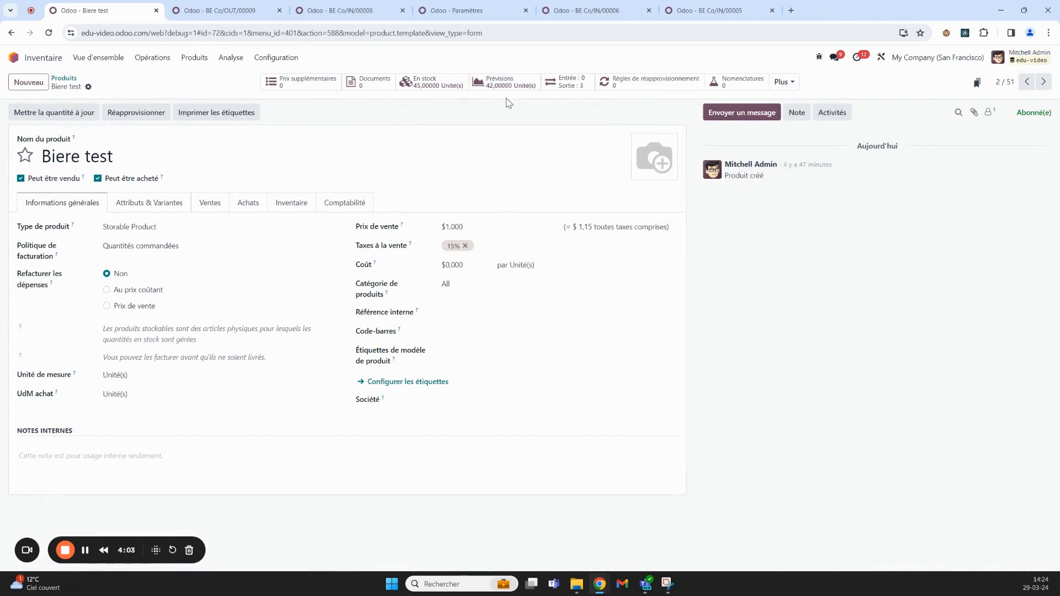
Return to My Company (San Francisco)'s delivery to BE Company CoA and validate it, confirming the SMS notification.
click(14, 60)
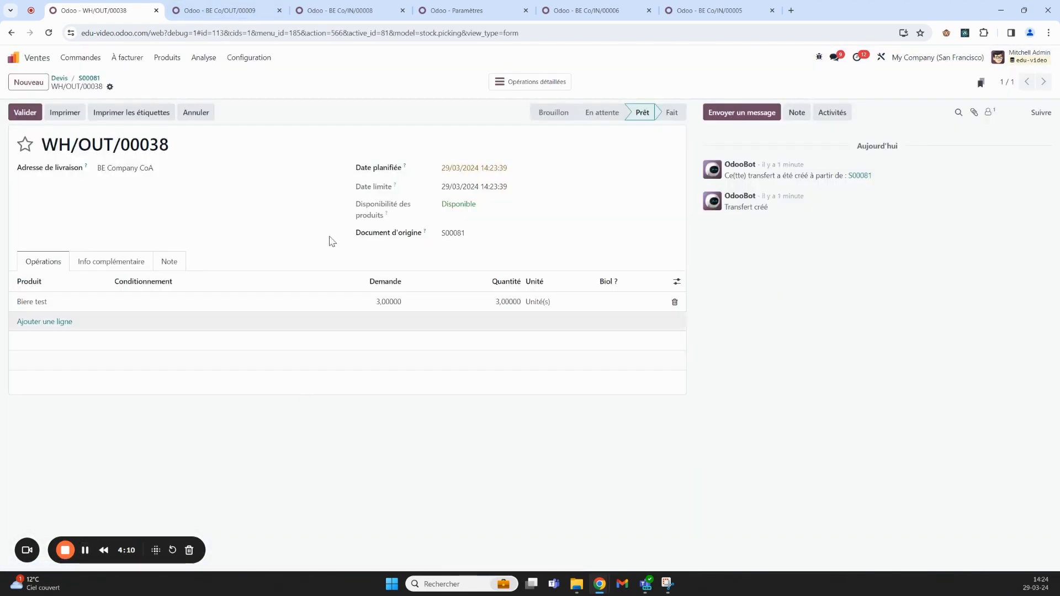
click(25, 113)
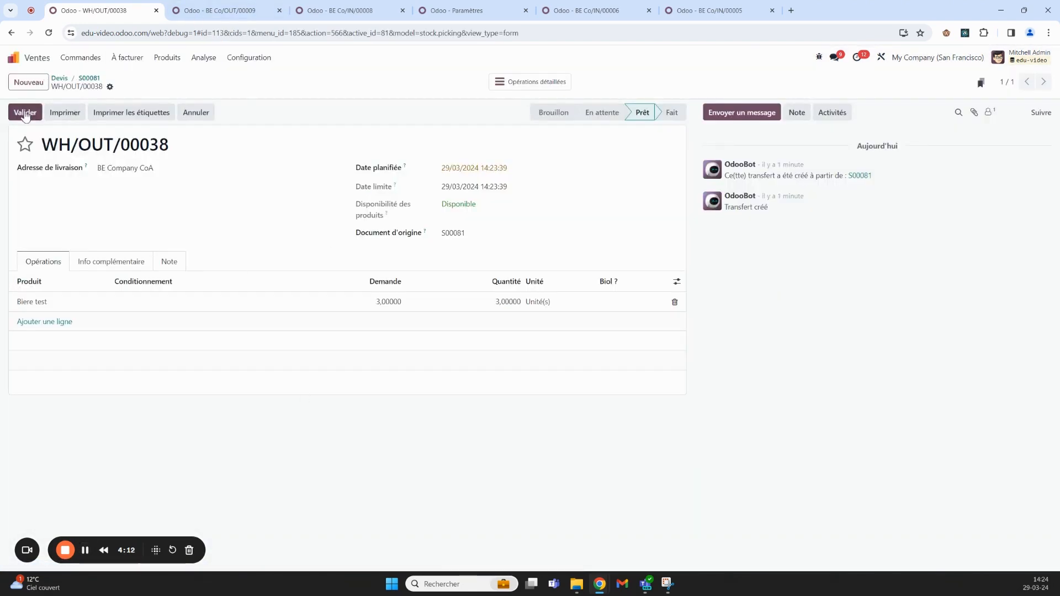
click(308, 348)
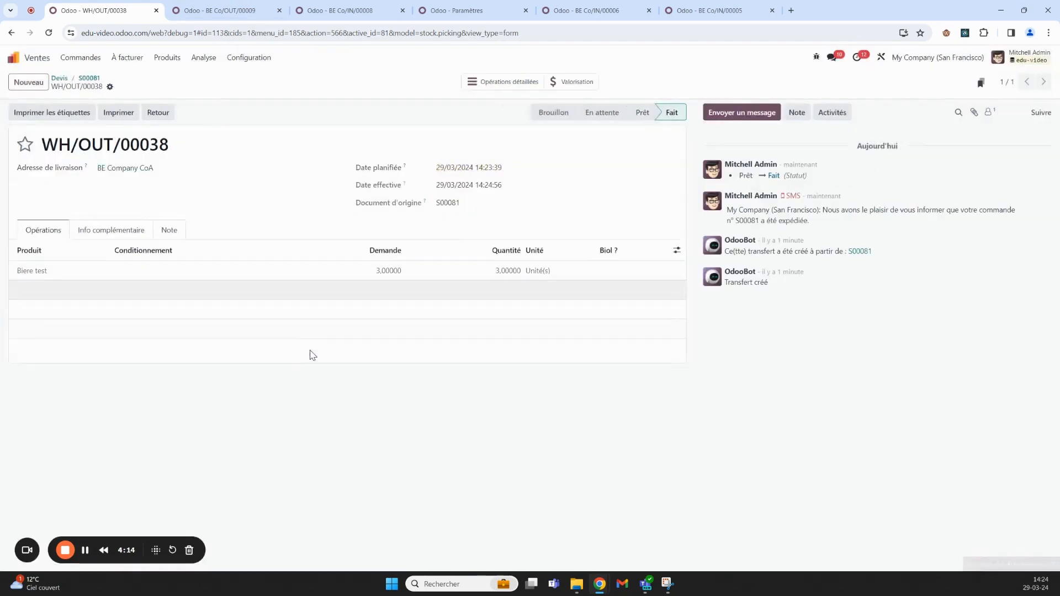
Display the Inventaire product list, check the stock of Biere test after the delivery and return to the home menu.
click(26, 57)
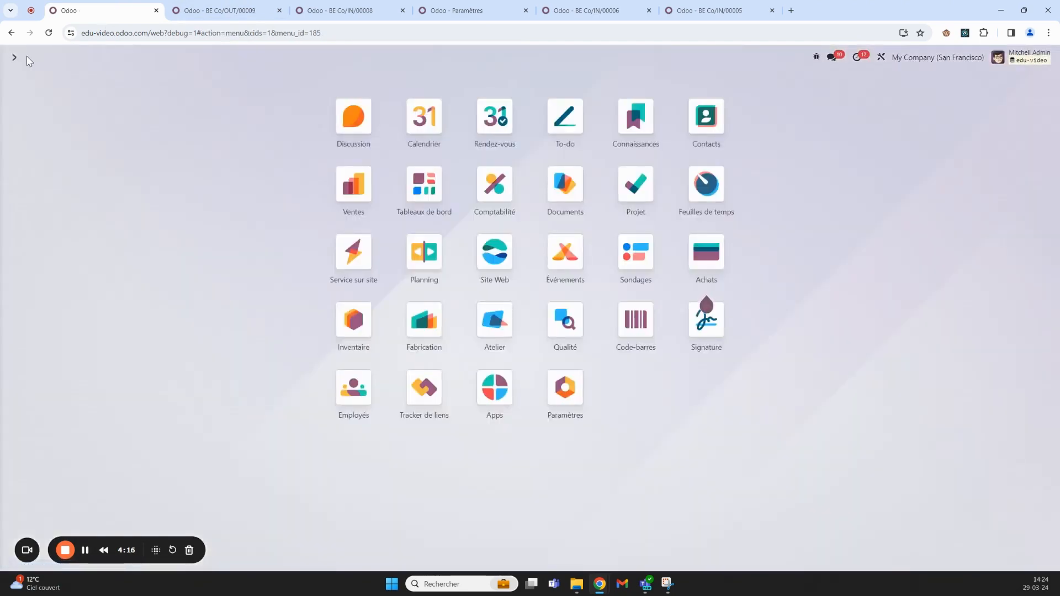
text(inv)
key(Return)
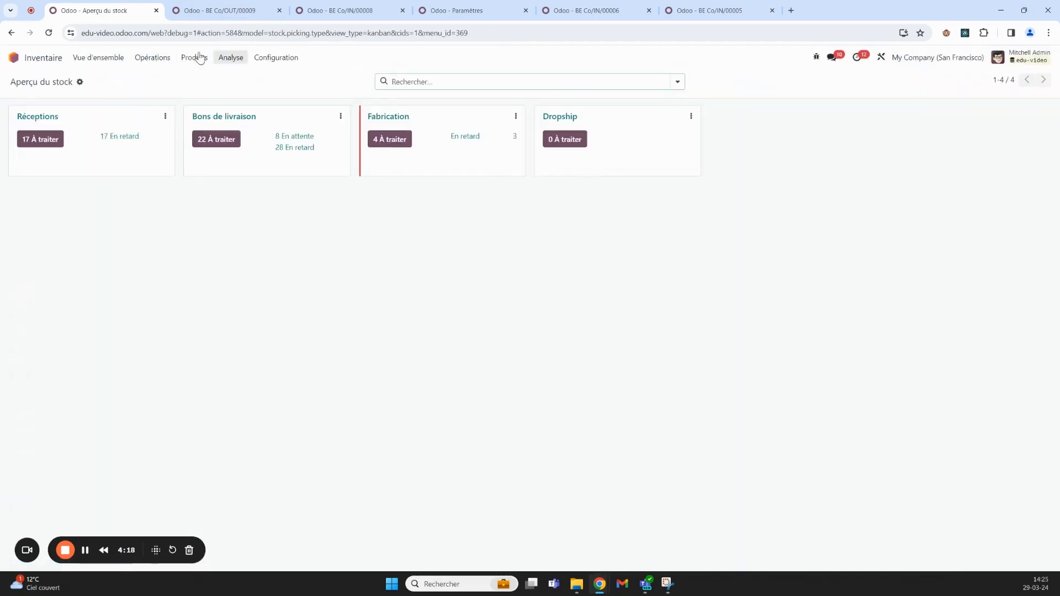
click(196, 58)
click(238, 121)
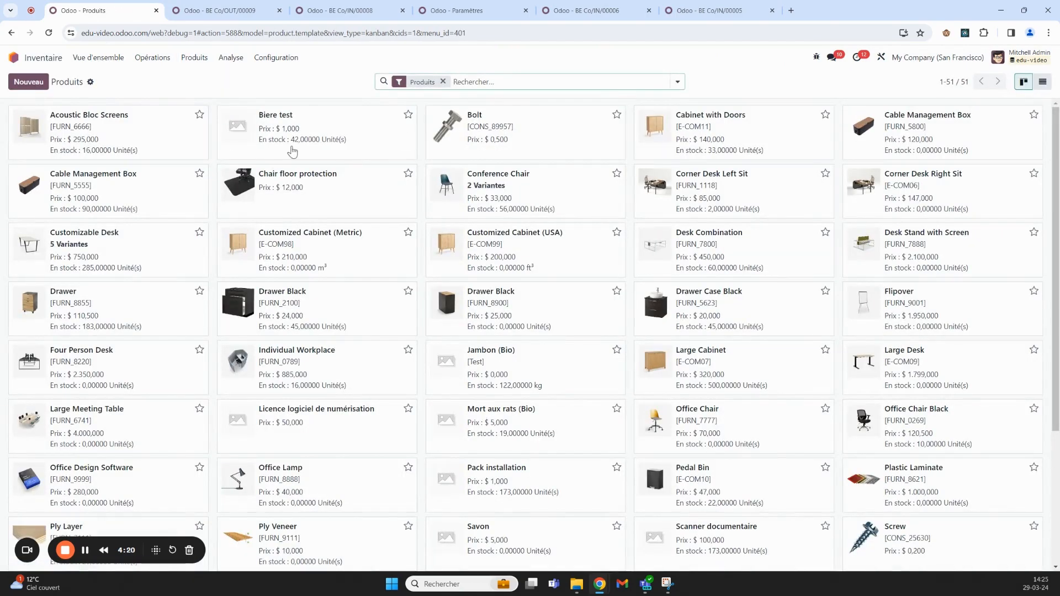
click(14, 57)
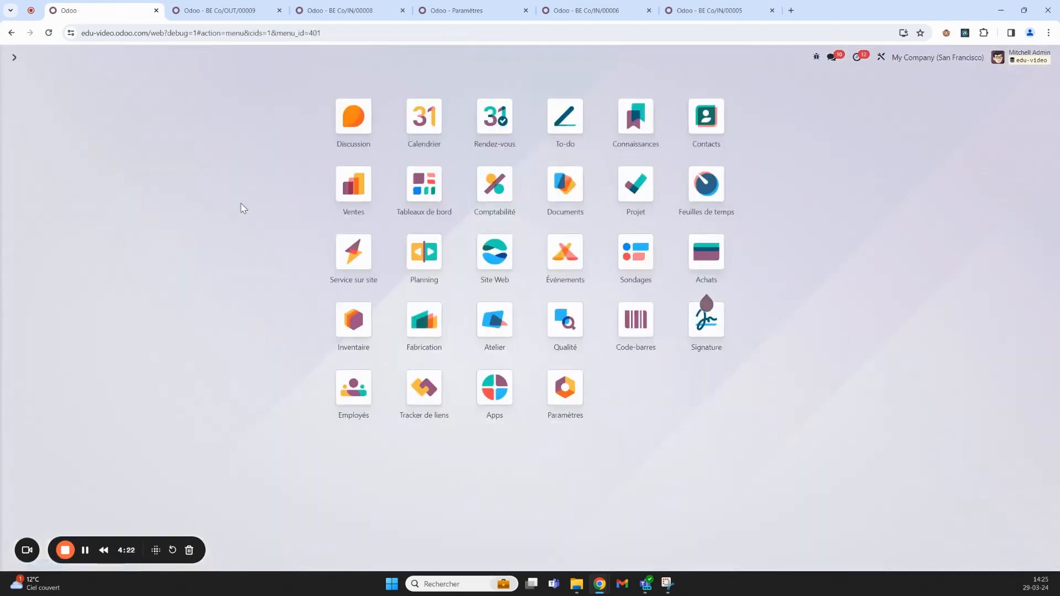